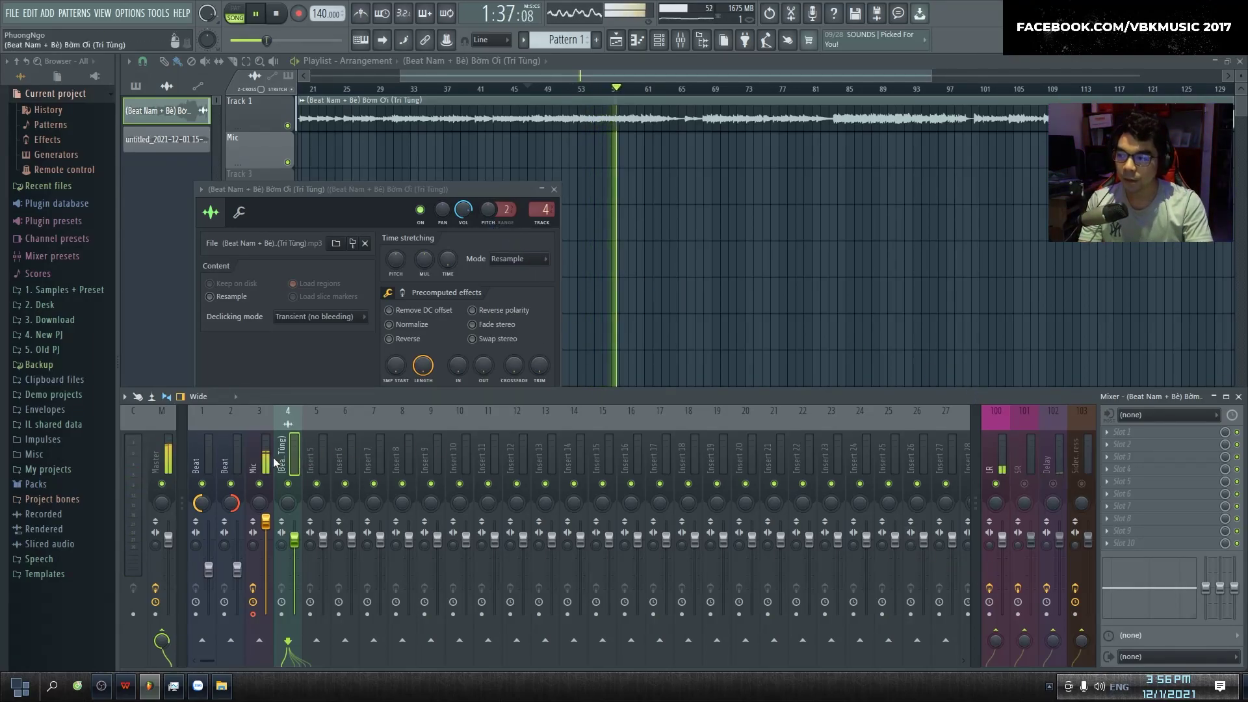
# Select the Mic mixer track, adjust its send level to the LR track, and stop the playback.
pyautogui.press('Left')
pyautogui.moveTo(995, 642); pyautogui.dragTo(996, 643)
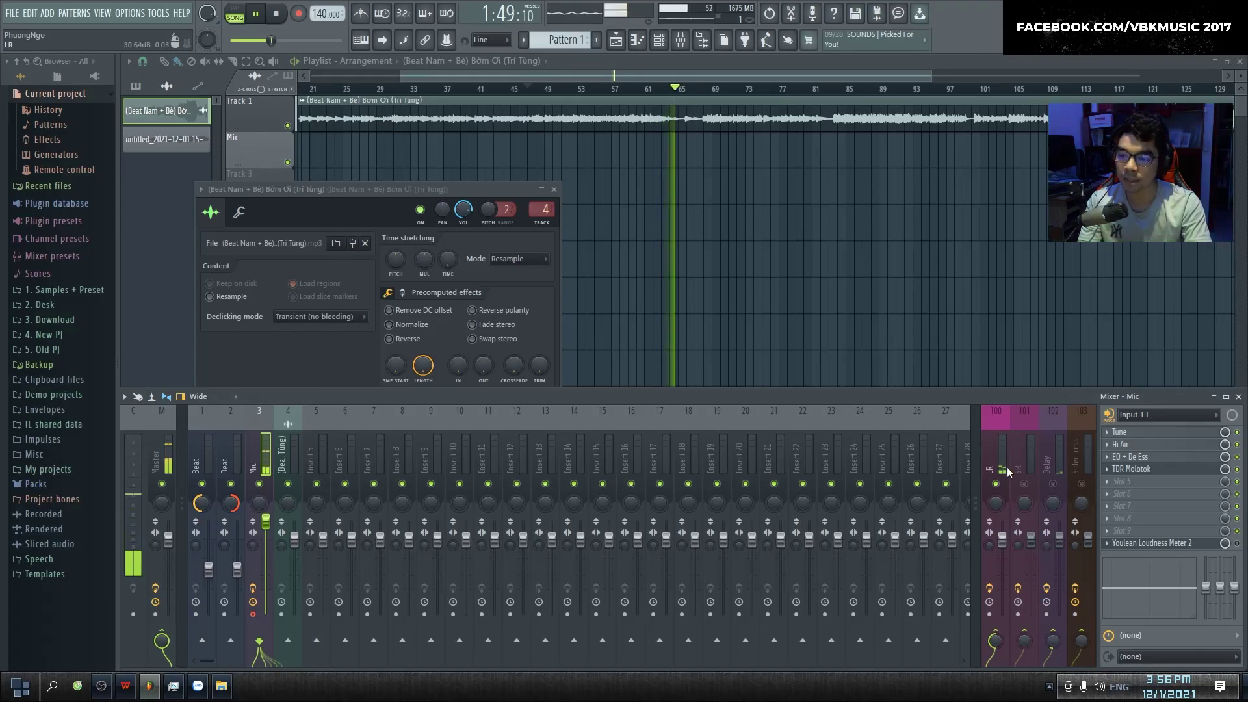
pyautogui.press('space')
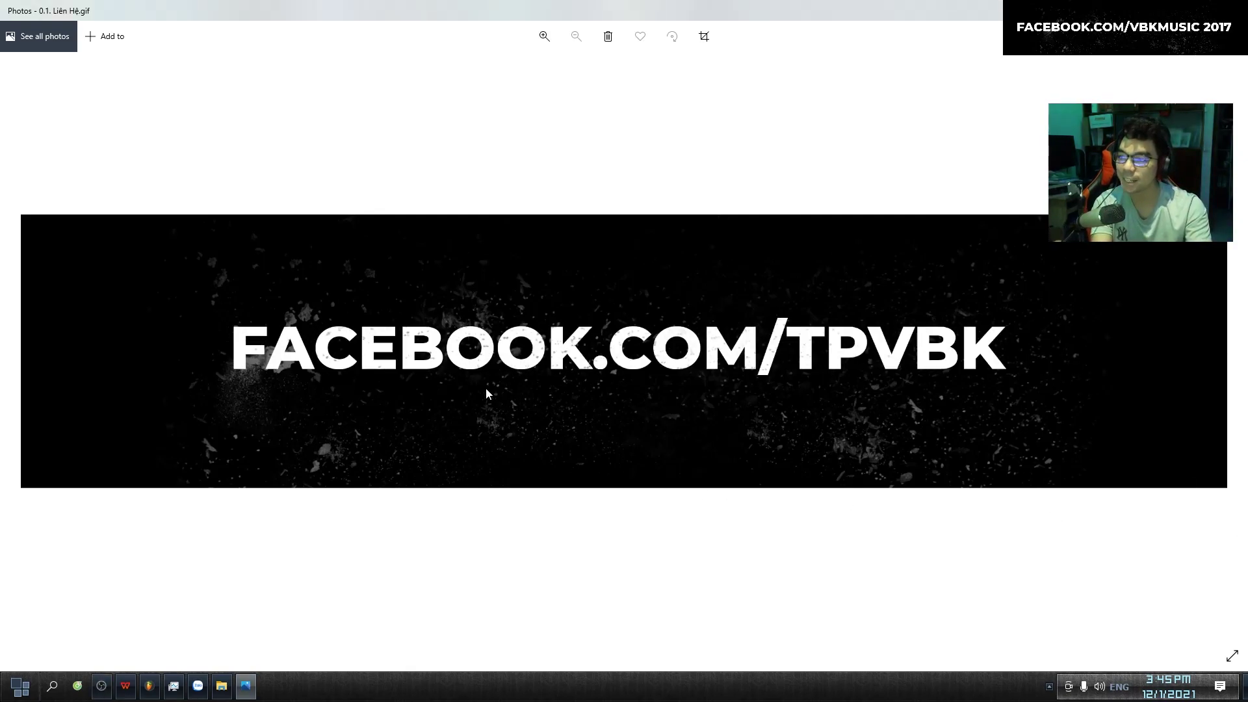
# Look through the contact, broadcast schedule, service, channel and course content images, and close the photo viewer.
pyautogui.press('Right')
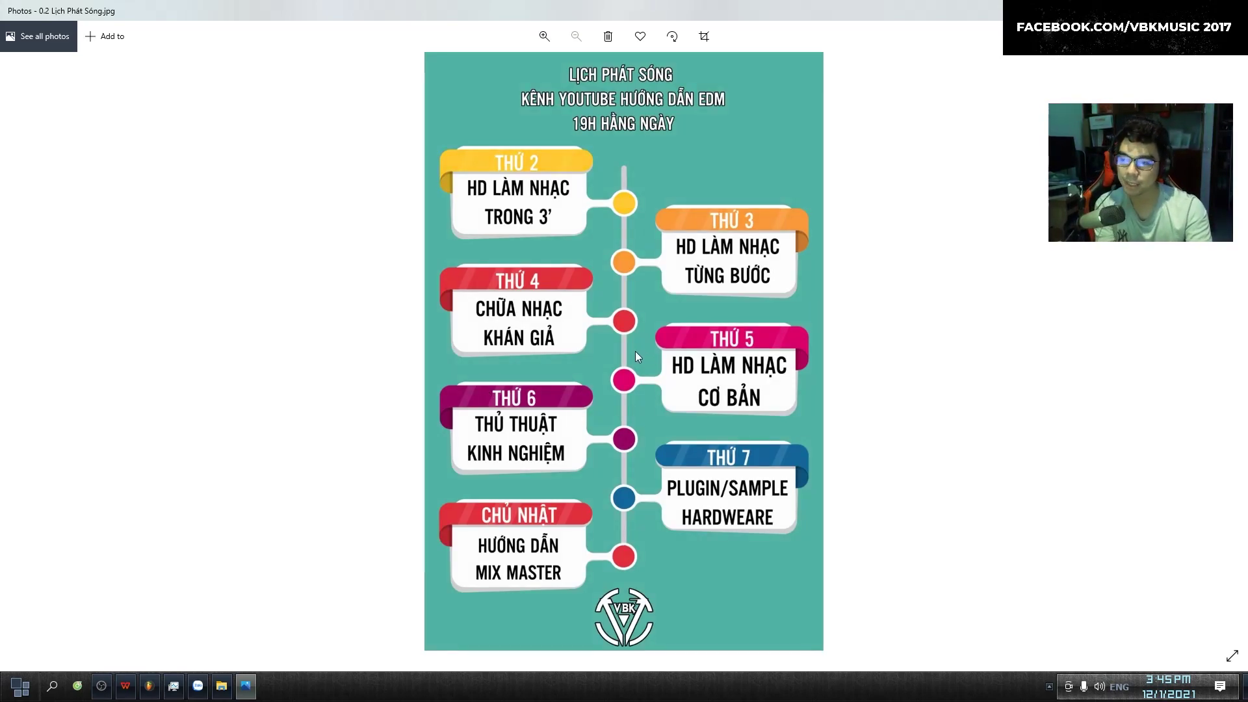
pyautogui.press('Right')
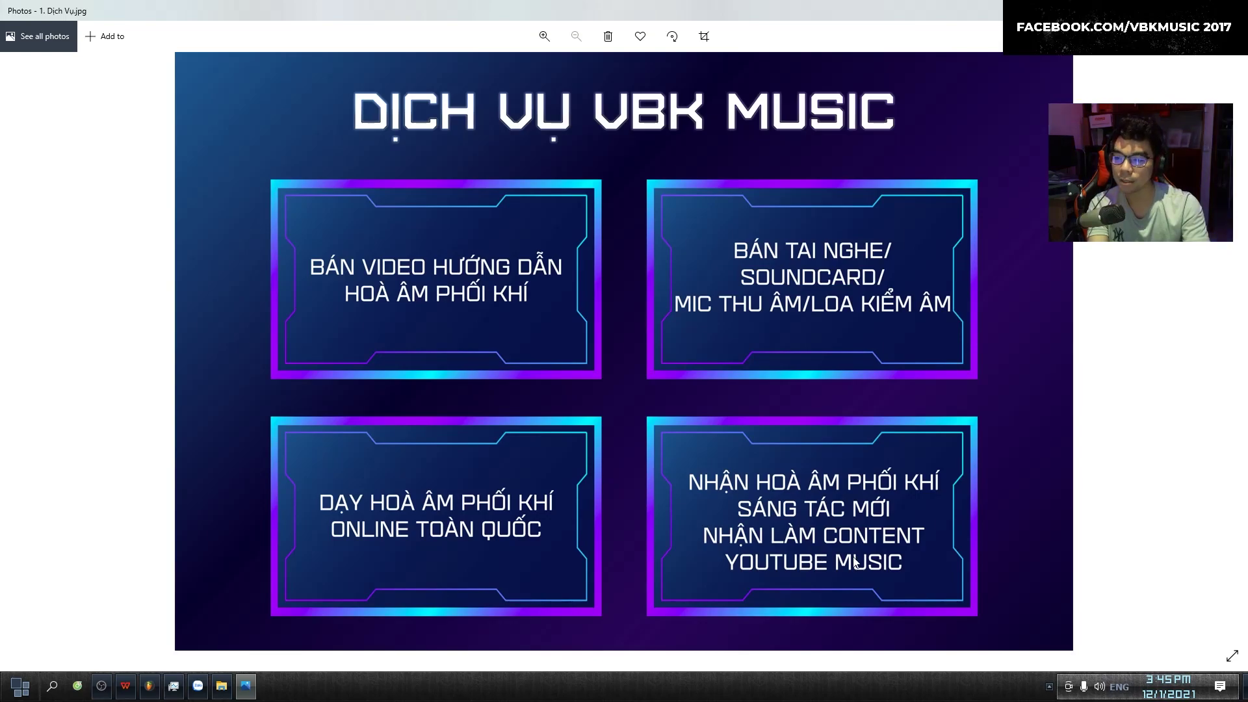
pyautogui.press('Right')
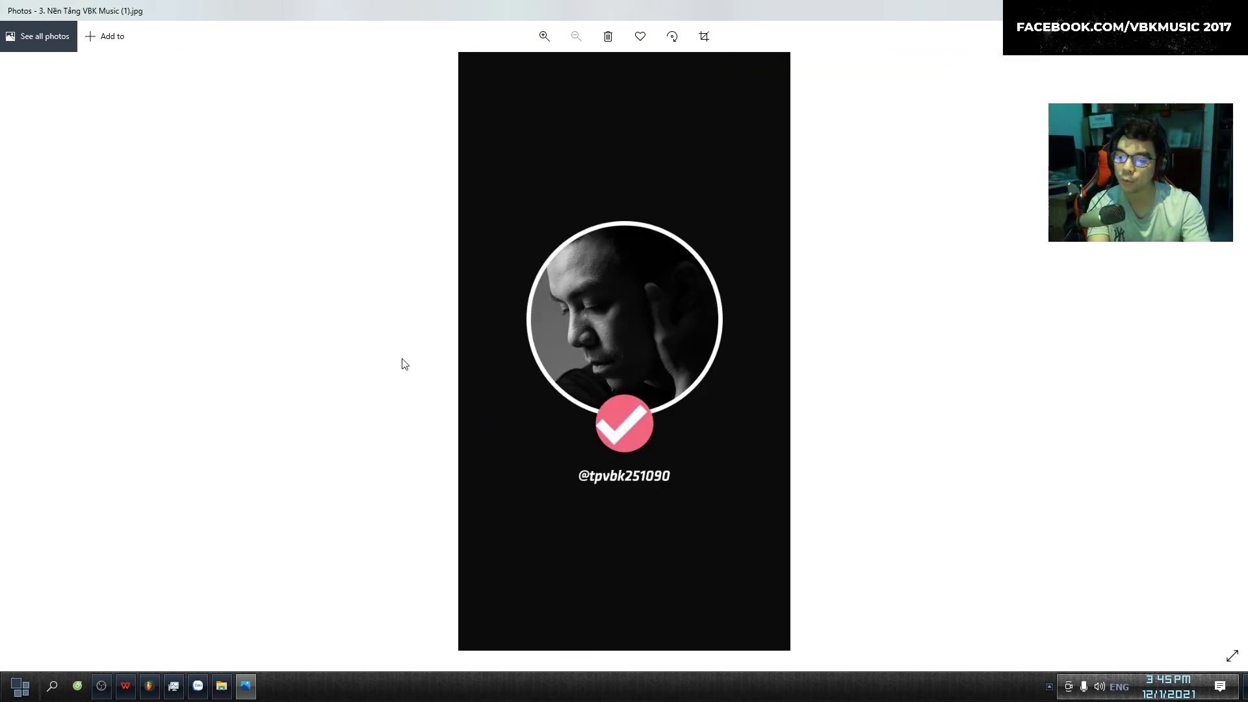
pyautogui.press('Right')
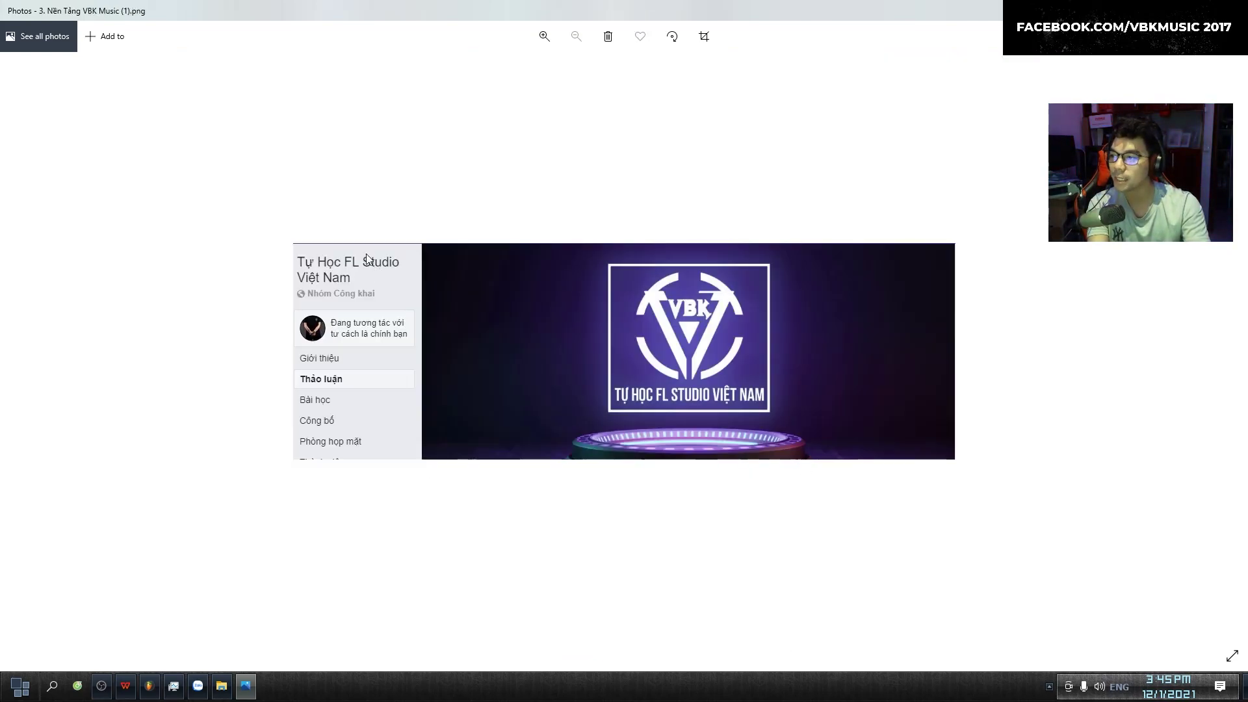
pyautogui.press('Right')
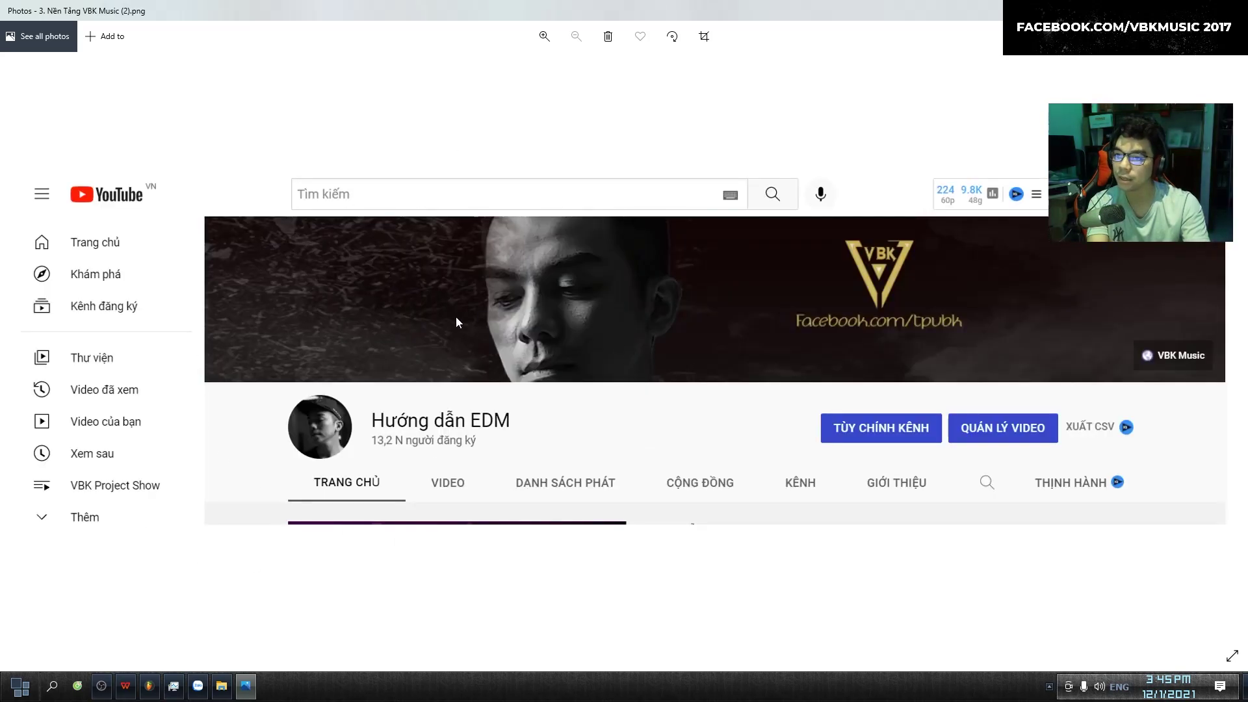
pyautogui.press('Right')
pyautogui.press('Right')
pyautogui.press('Right')
pyautogui.press('Right')
pyautogui.press('Right')
pyautogui.press('Right')
pyautogui.press('Right')
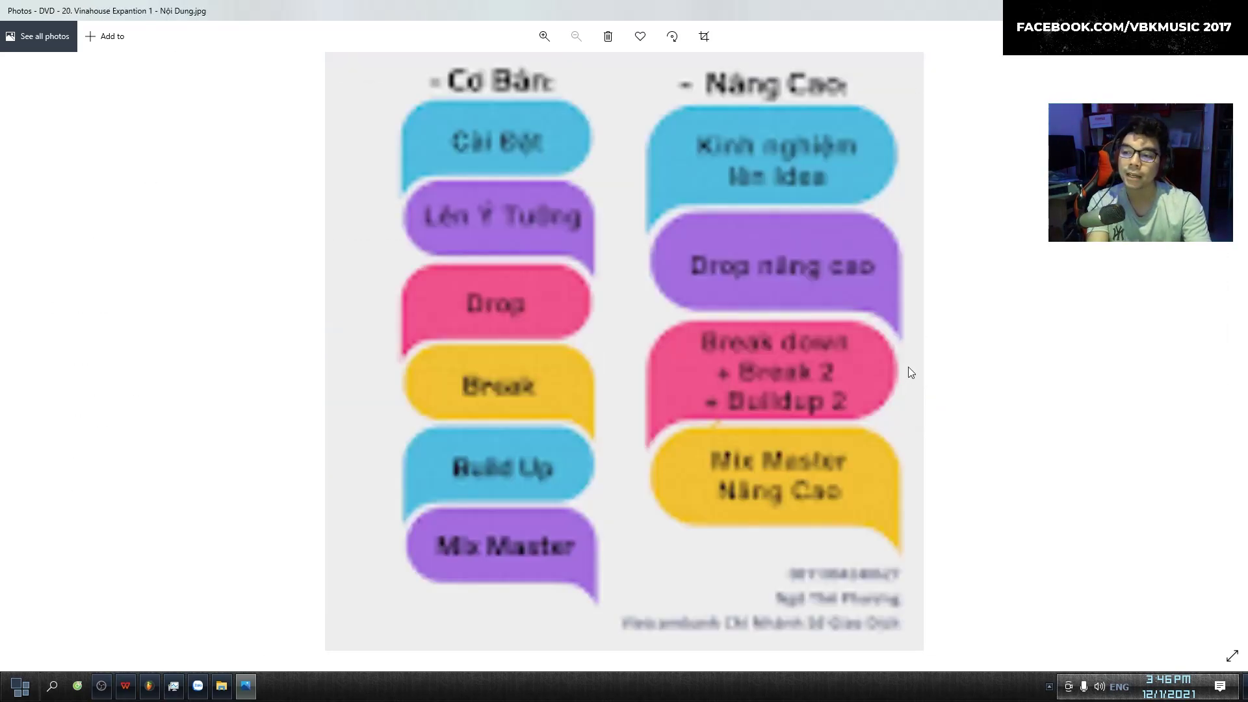
pyautogui.press('Right')
pyautogui.press('Right')
pyautogui.press('Right')
pyautogui.press('Right')
pyautogui.press('Right')
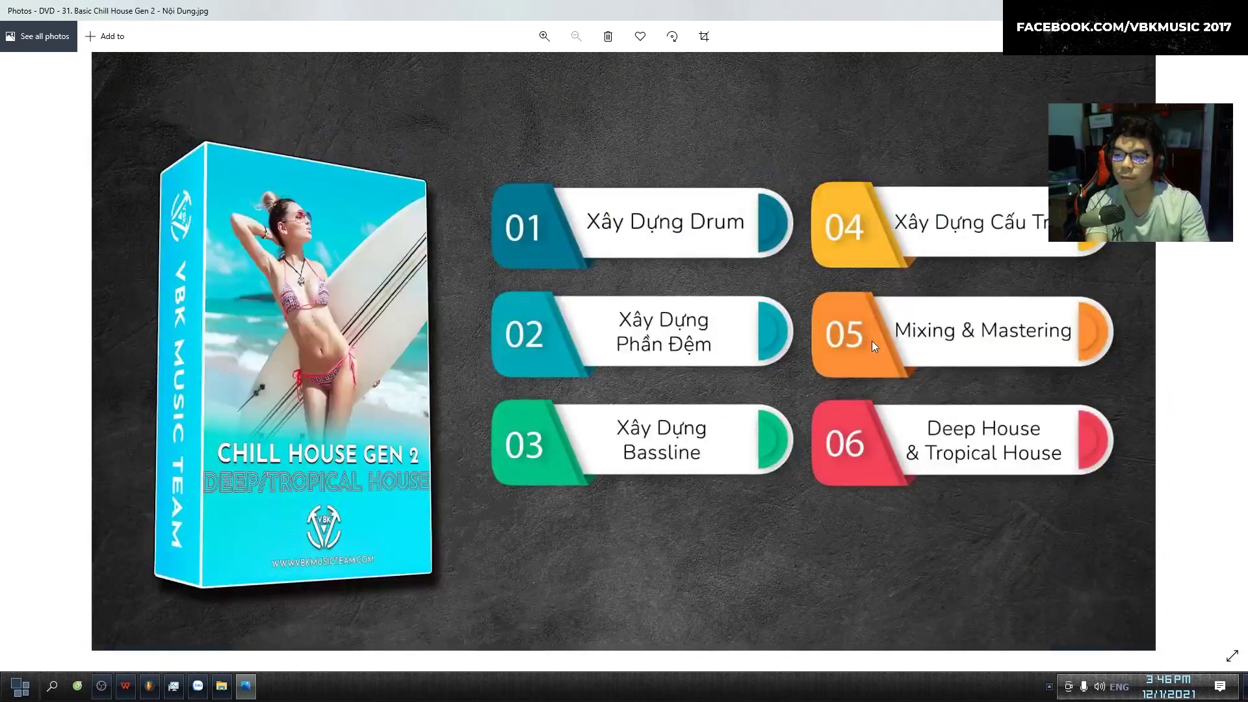
pyautogui.press('Left')
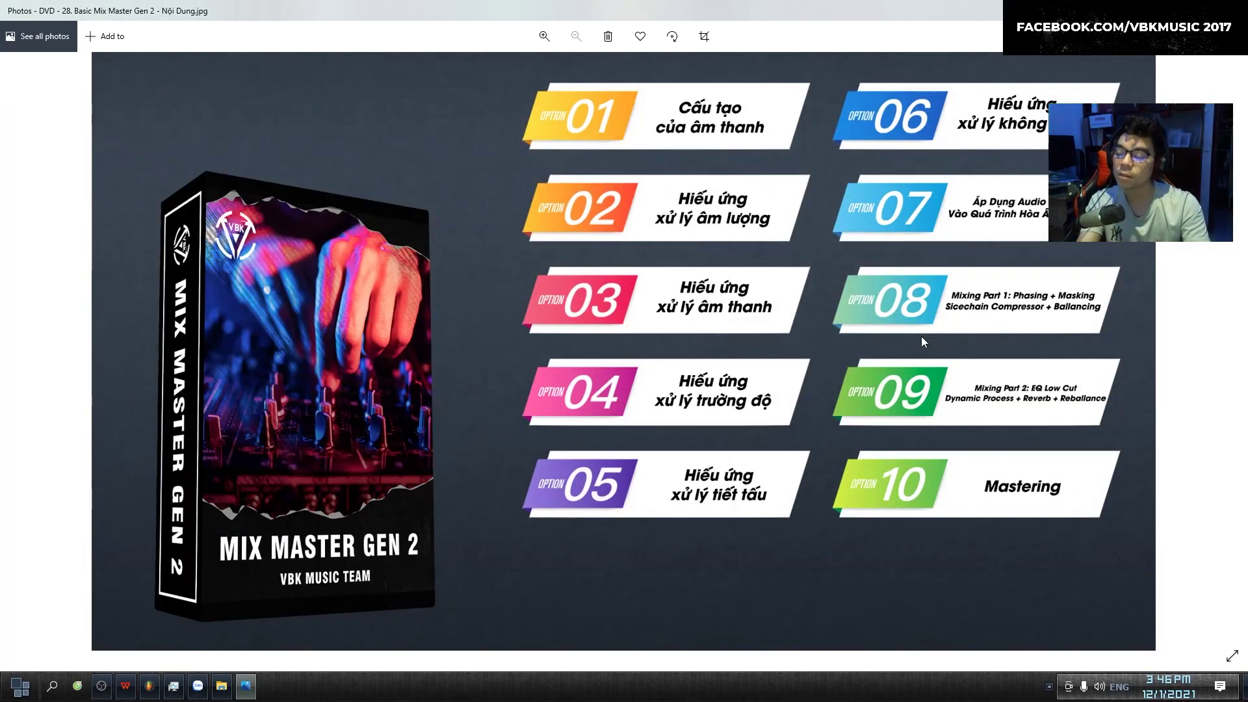
pyautogui.hotkey('alt', 'F4')
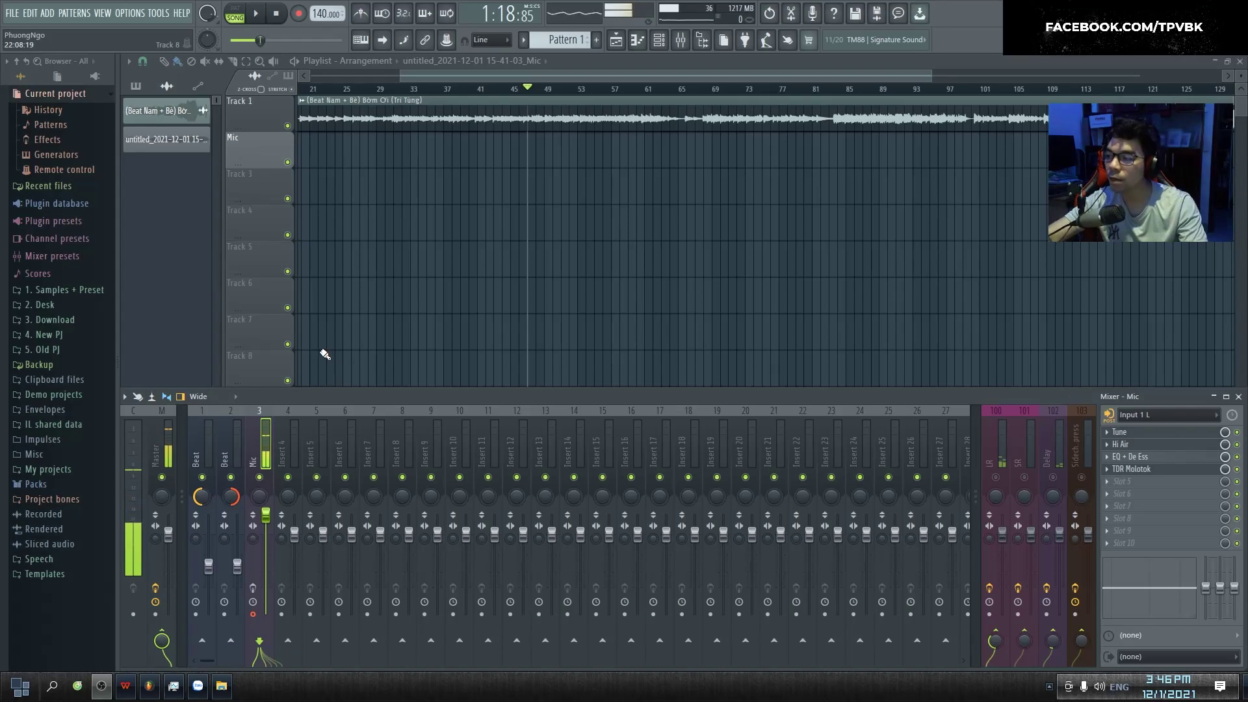
# Open the Tune effect on the Mic track and raise its automatic tuning Depth to about 81% and Speed to 100%.
pyautogui.click(253, 587)
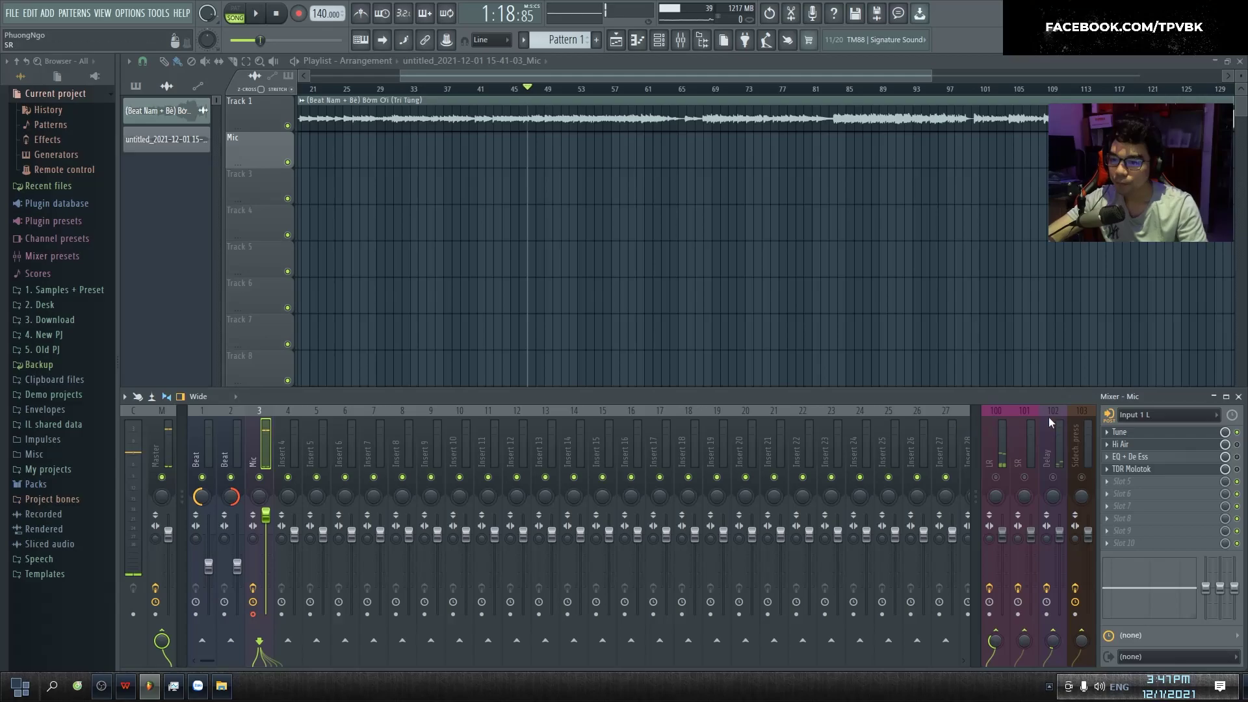
pyautogui.click(1147, 433)
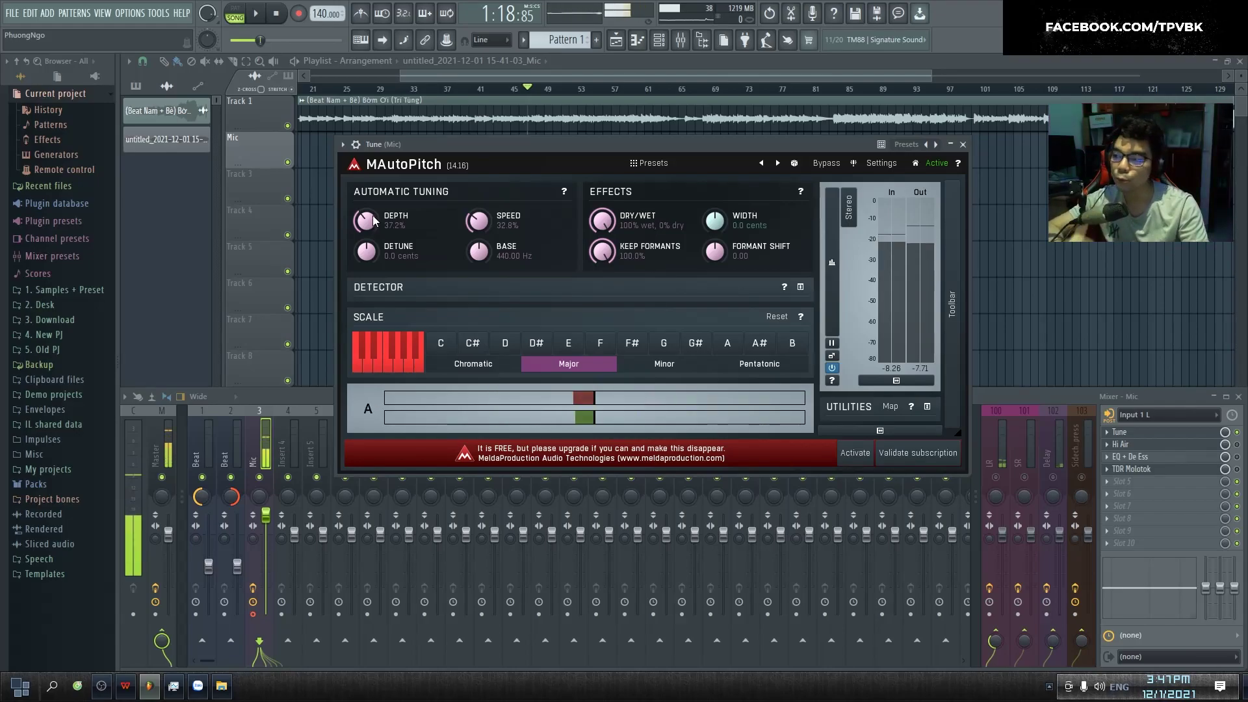
pyautogui.moveTo(368, 224); pyautogui.dragTo(367, 189)
pyautogui.moveTo(478, 221); pyautogui.dragTo(477, 189)
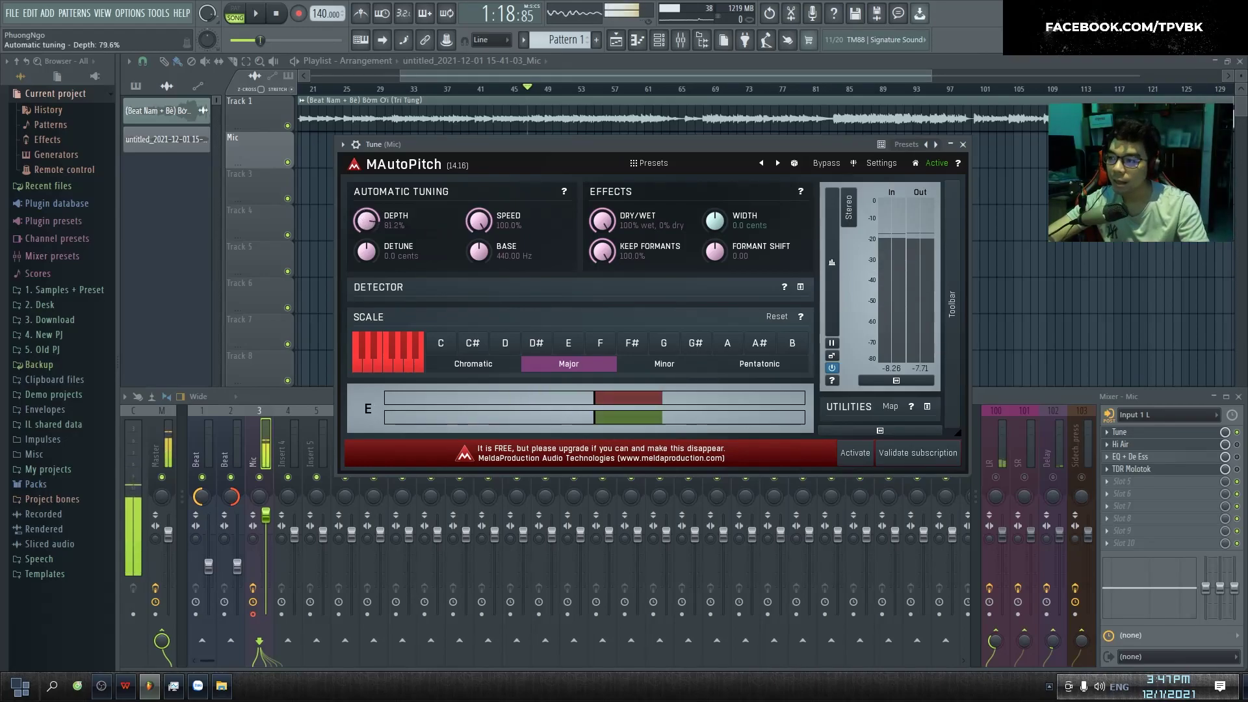
# Lower the automatic tuning Depth and Speed to about 46% each, and set the scale to D Major.
pyautogui.moveTo(366, 220); pyautogui.dragTo(365, 247)
pyautogui.moveTo(479, 224); pyautogui.dragTo(511, 227)
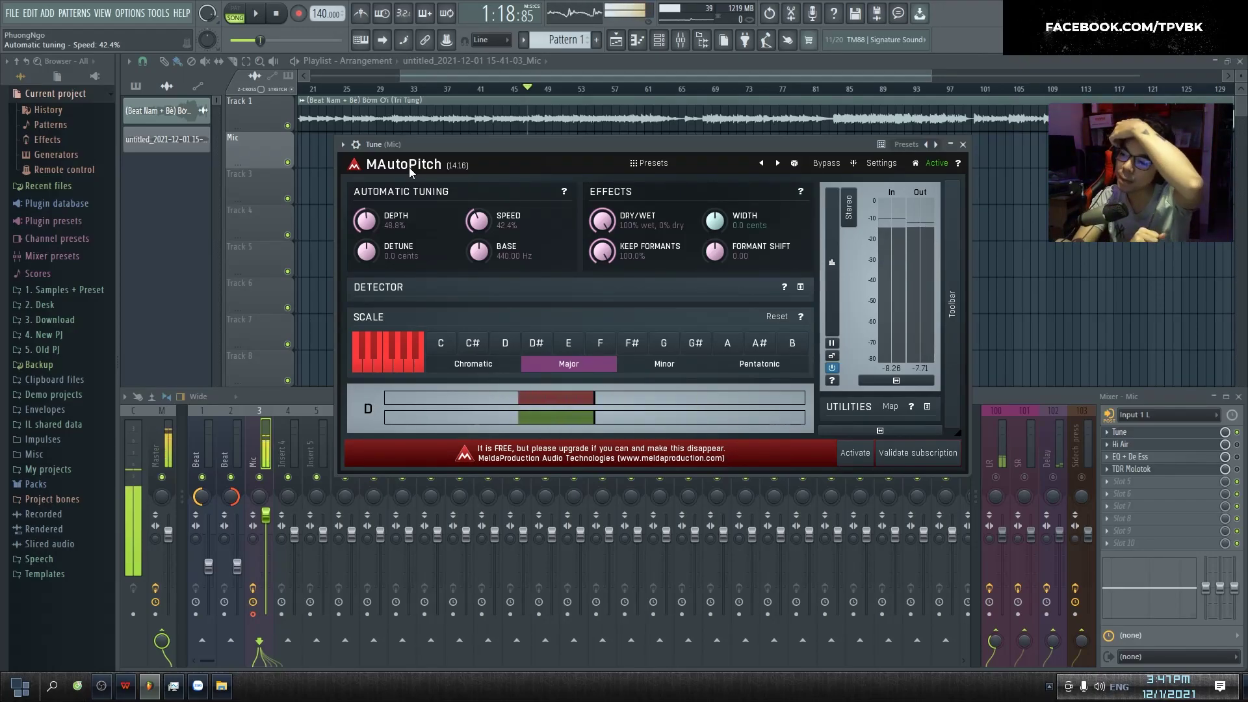
pyautogui.moveTo(365, 220); pyautogui.dragTo(365, 225)
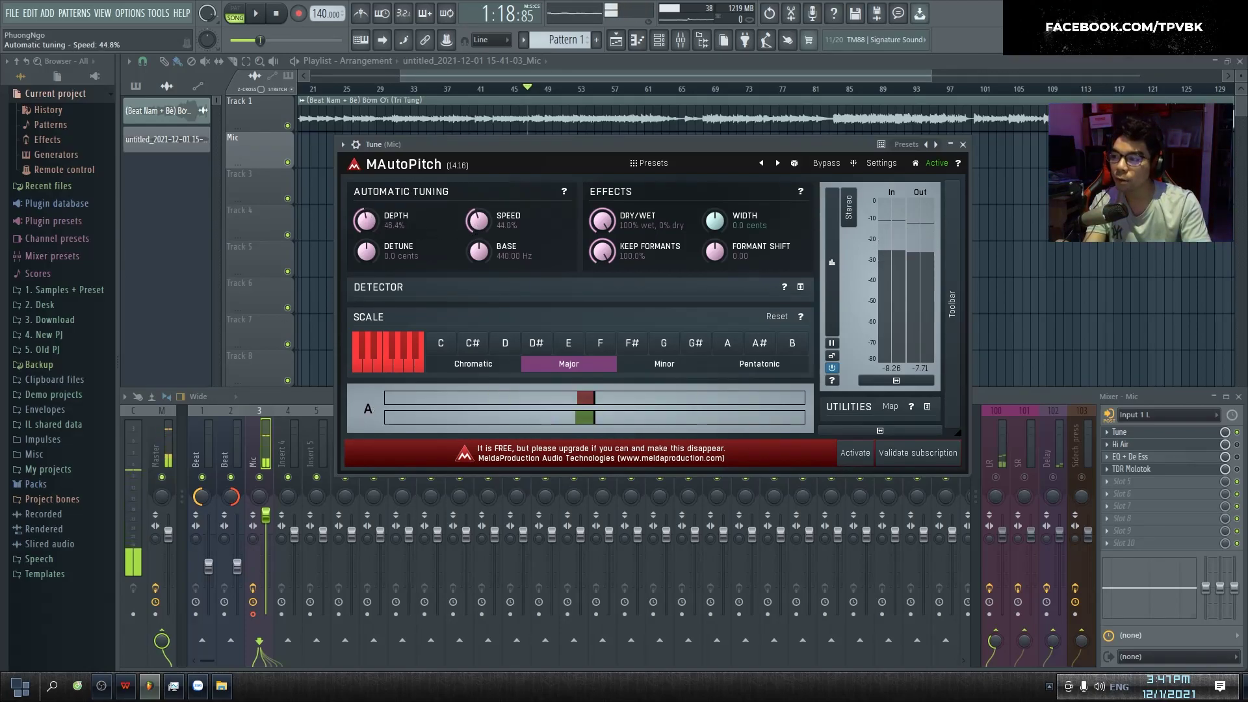
pyautogui.moveTo(472, 222); pyautogui.dragTo(472, 220)
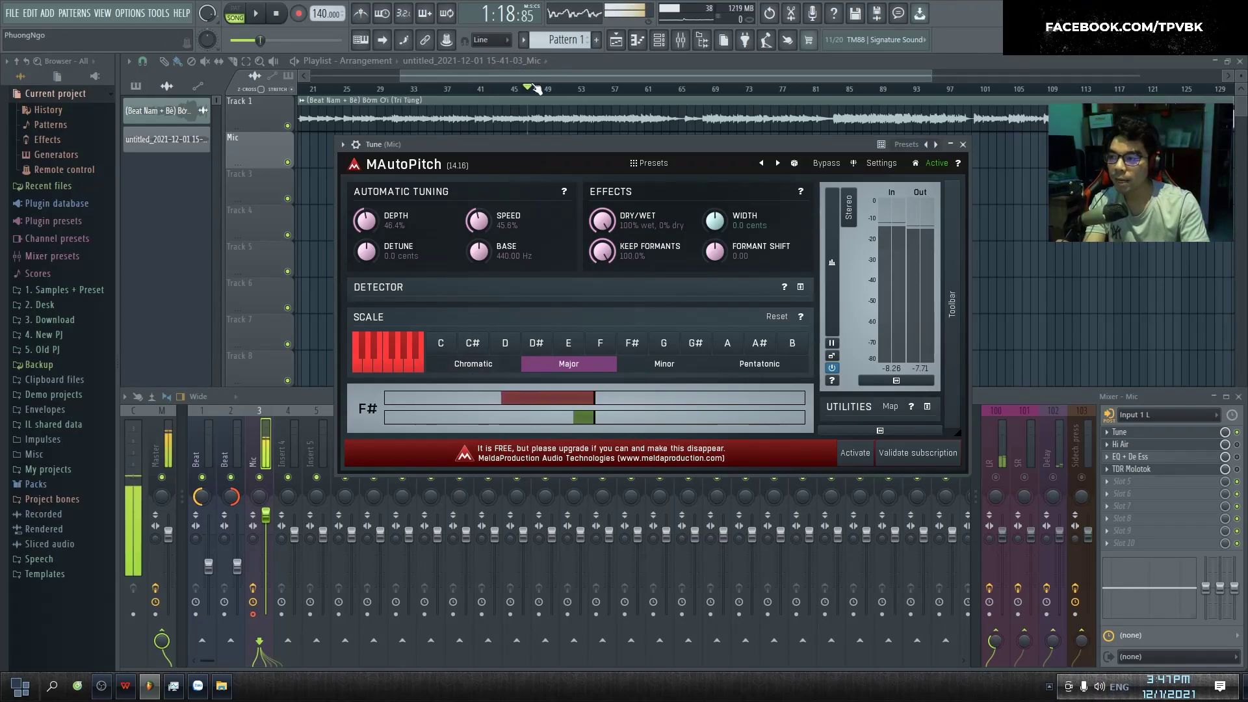
pyautogui.click(505, 345)
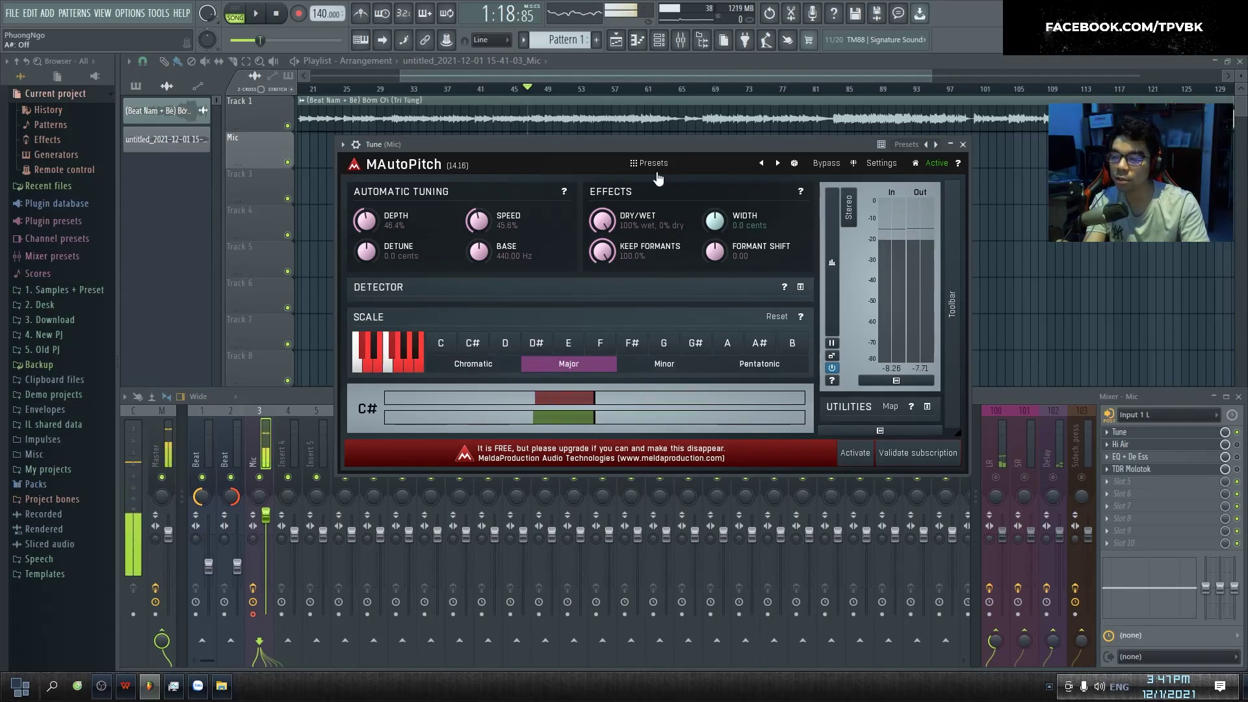
# Play the song and raise the automatic tuning Depth and Speed to 100%.
pyautogui.press('space')
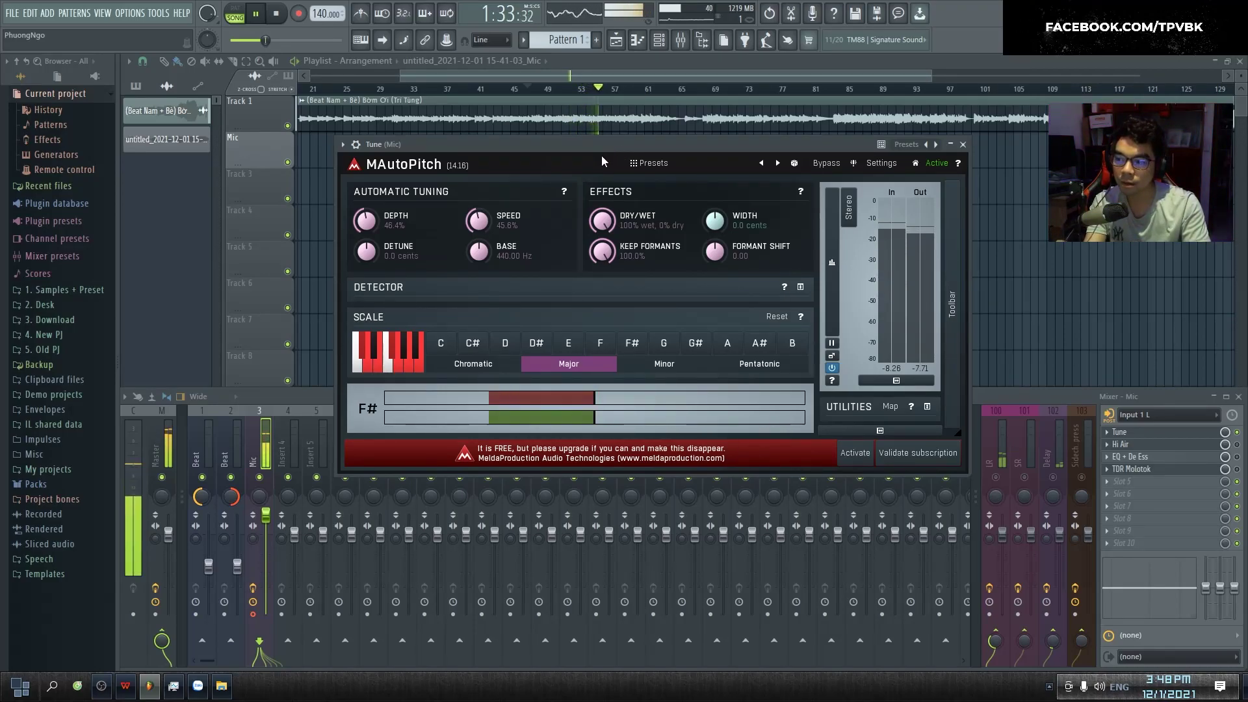
pyautogui.moveTo(375, 231); pyautogui.dragTo(375, 176)
pyautogui.moveTo(478, 225); pyautogui.dragTo(479, 176)
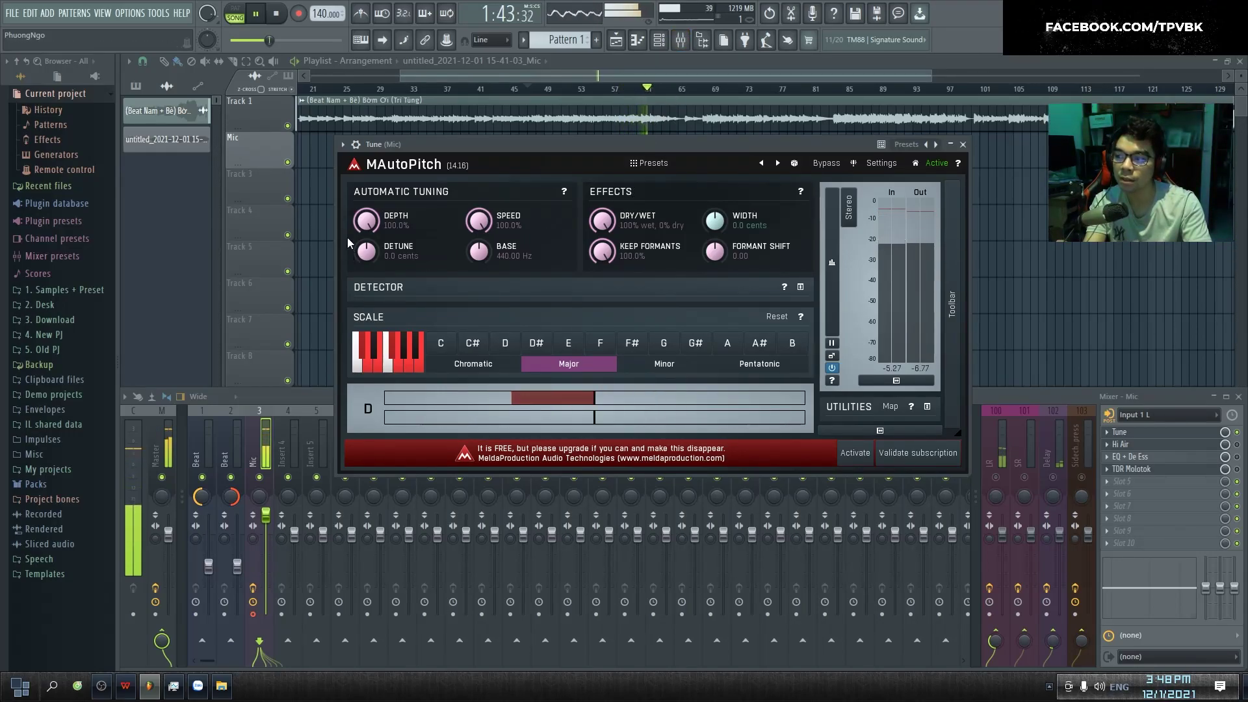
# Set the automatic tuning Depth and Speed to 44% each, stop the playback, and close the Tune effect.
pyautogui.moveTo(366, 220); pyautogui.dragTo(366, 260)
pyautogui.moveTo(479, 220); pyautogui.dragTo(518, 154)
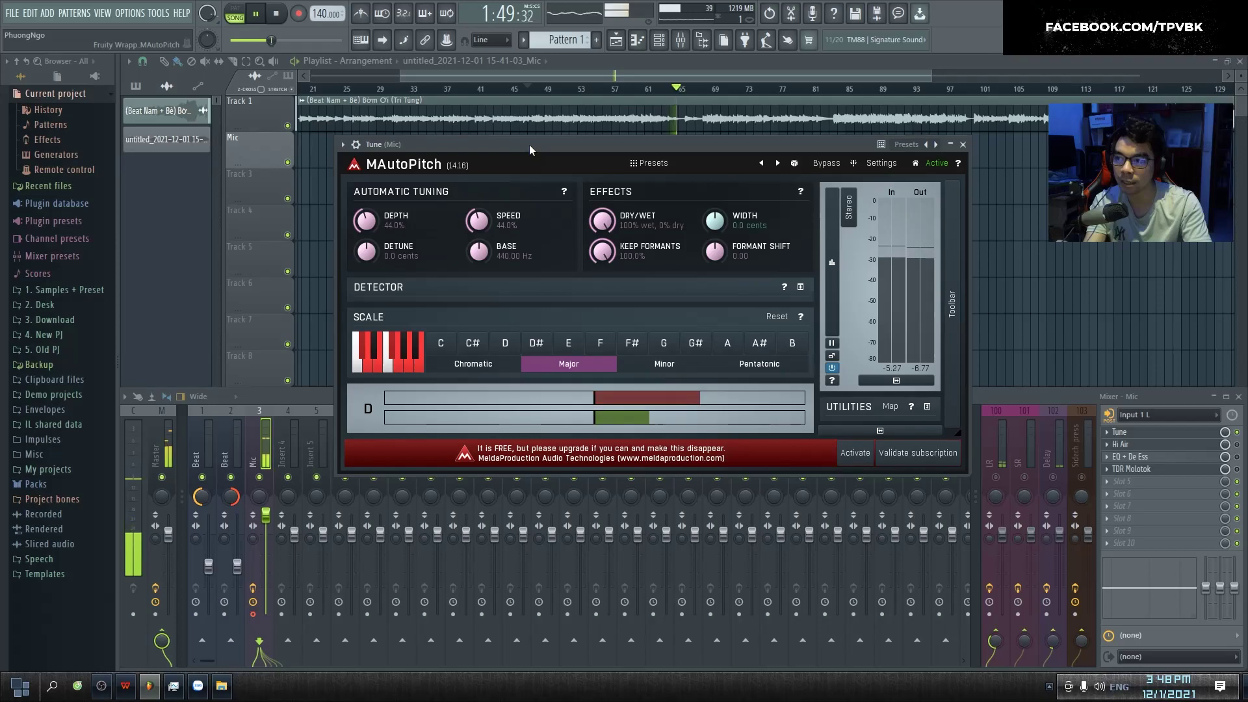
pyautogui.press('space')
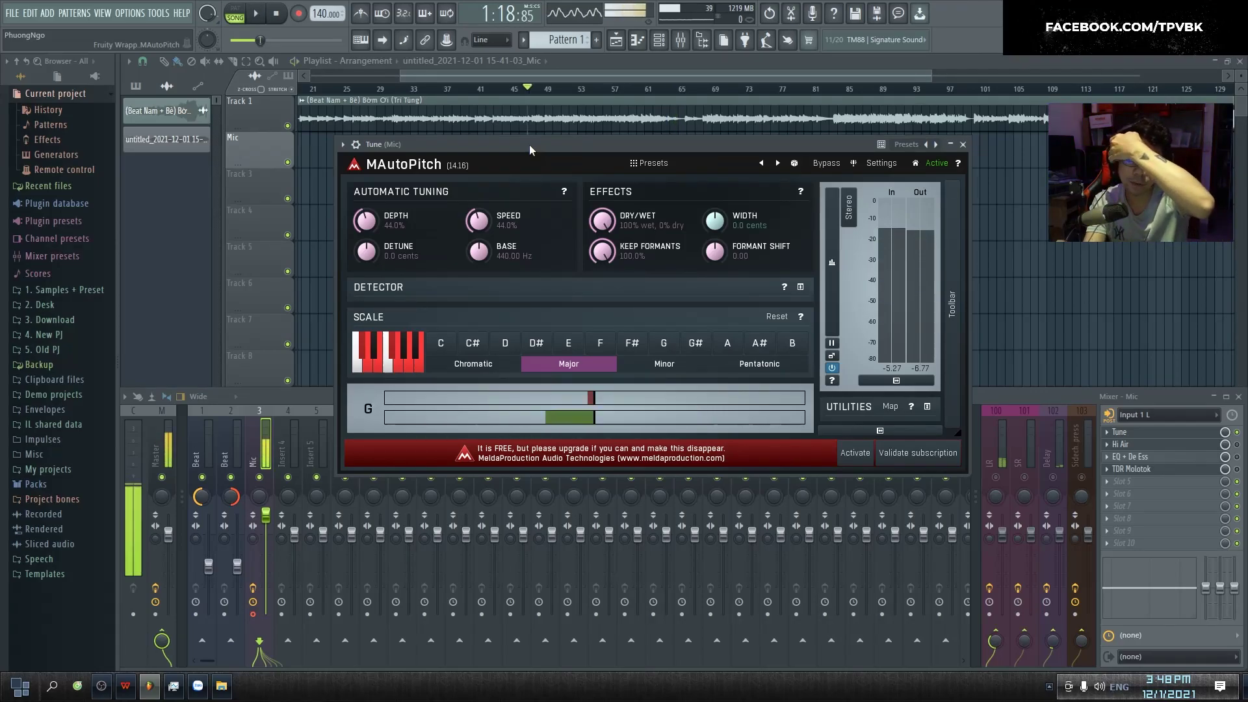
pyautogui.click(1156, 453)
pyautogui.click(961, 146)
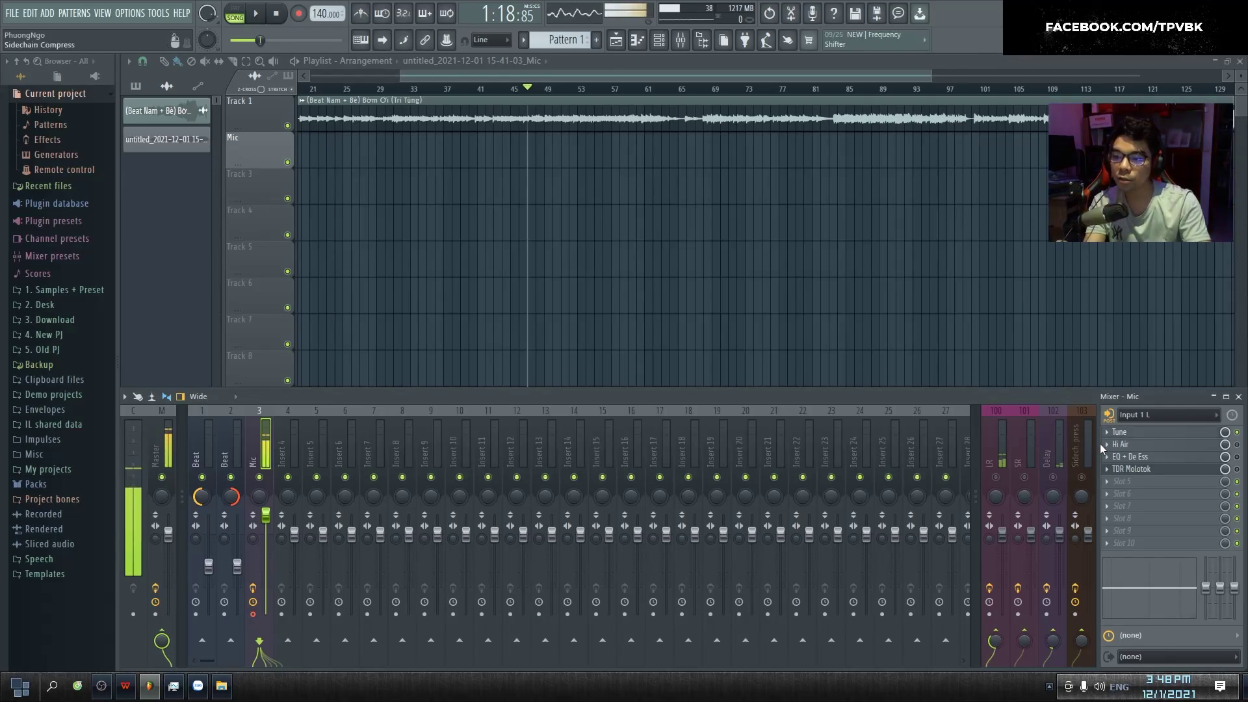
# Open the Hi Air effect on the Mic track and lower its High Air amount to 0%.
pyautogui.click(1124, 444)
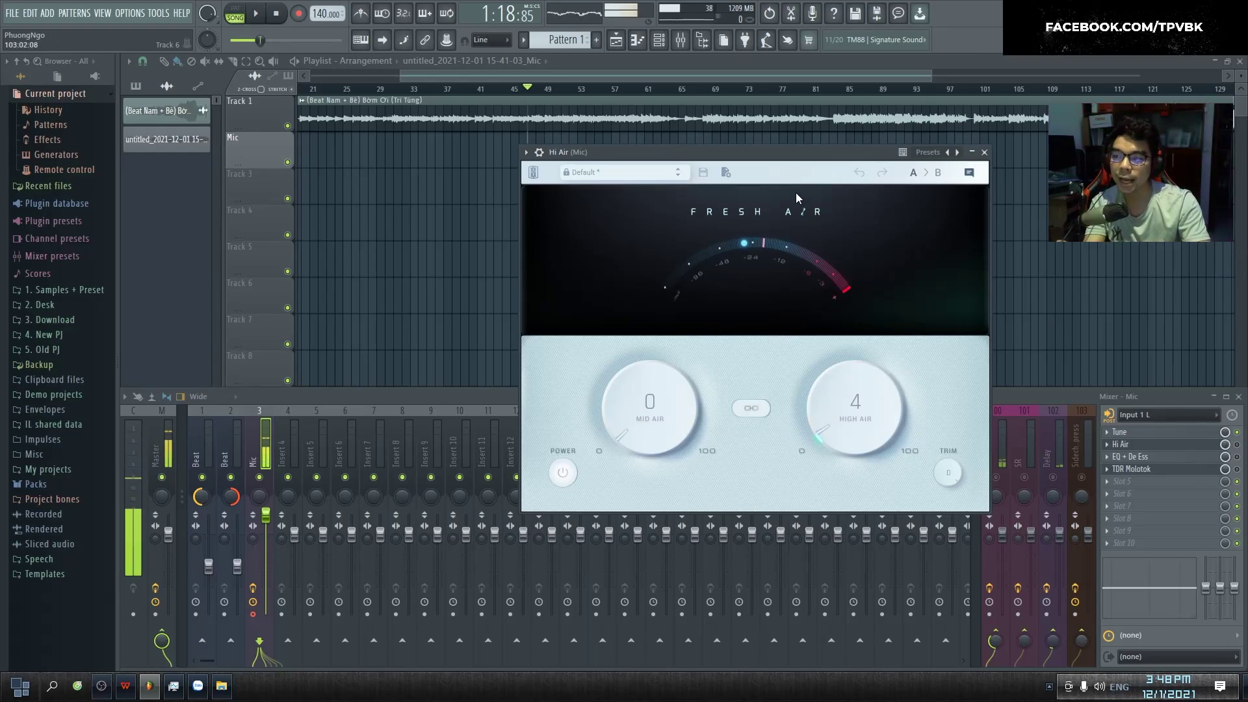
pyautogui.moveTo(751, 157); pyautogui.dragTo(668, 162)
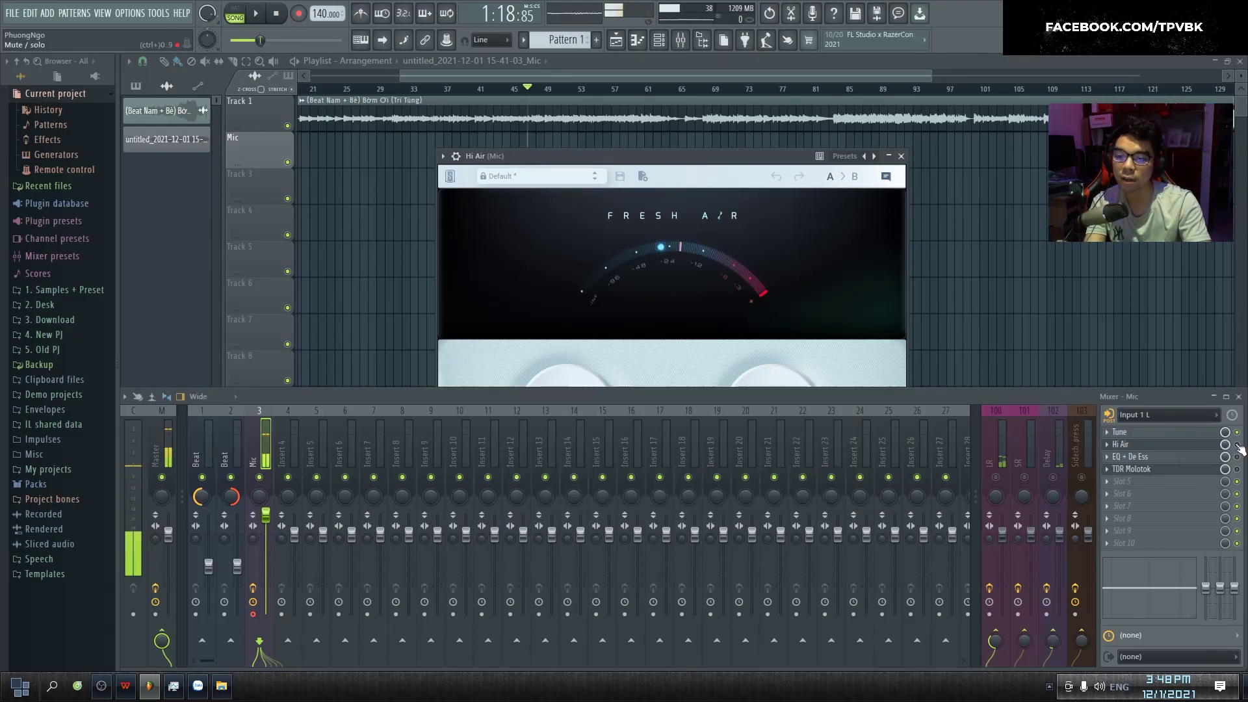
pyautogui.click(1151, 442)
pyautogui.click(738, 163)
pyautogui.moveTo(739, 162); pyautogui.dragTo(743, 136)
pyautogui.moveTo(774, 356); pyautogui.dragTo(777, 416)
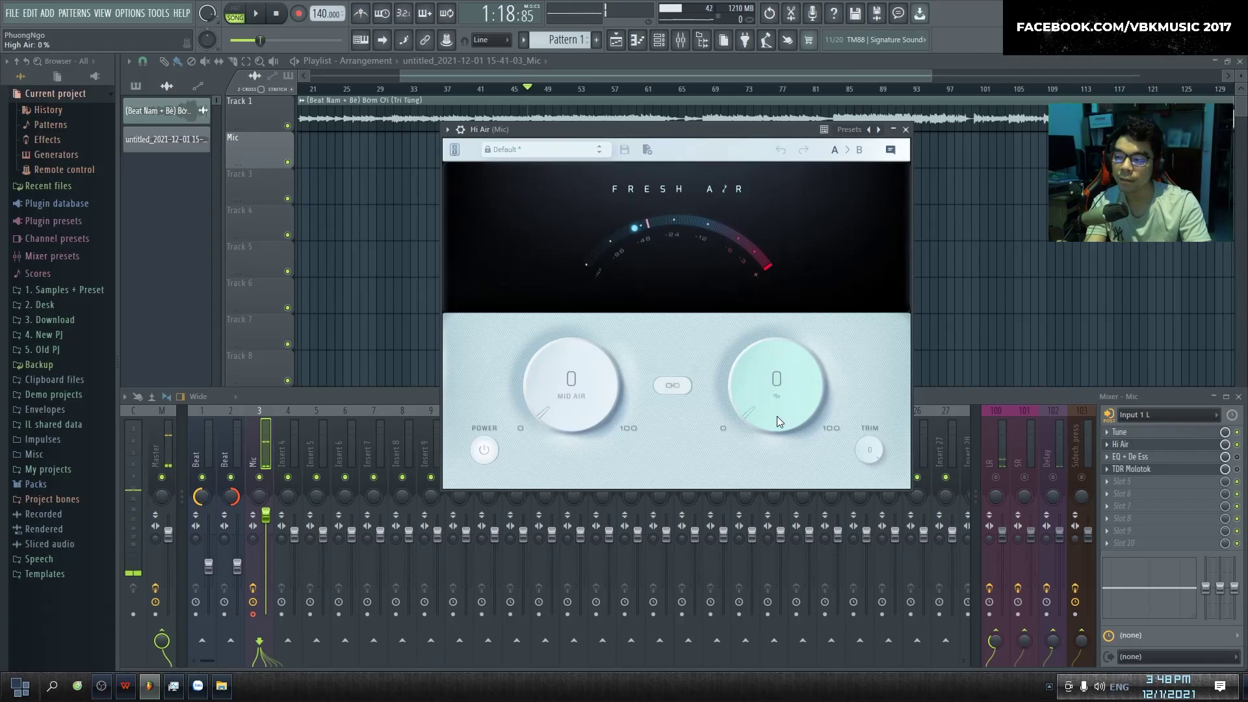
# Play the song and set the Hi Air effect's High Air amount to 14%, trying 0% and about 28% first.
pyautogui.click(1139, 433)
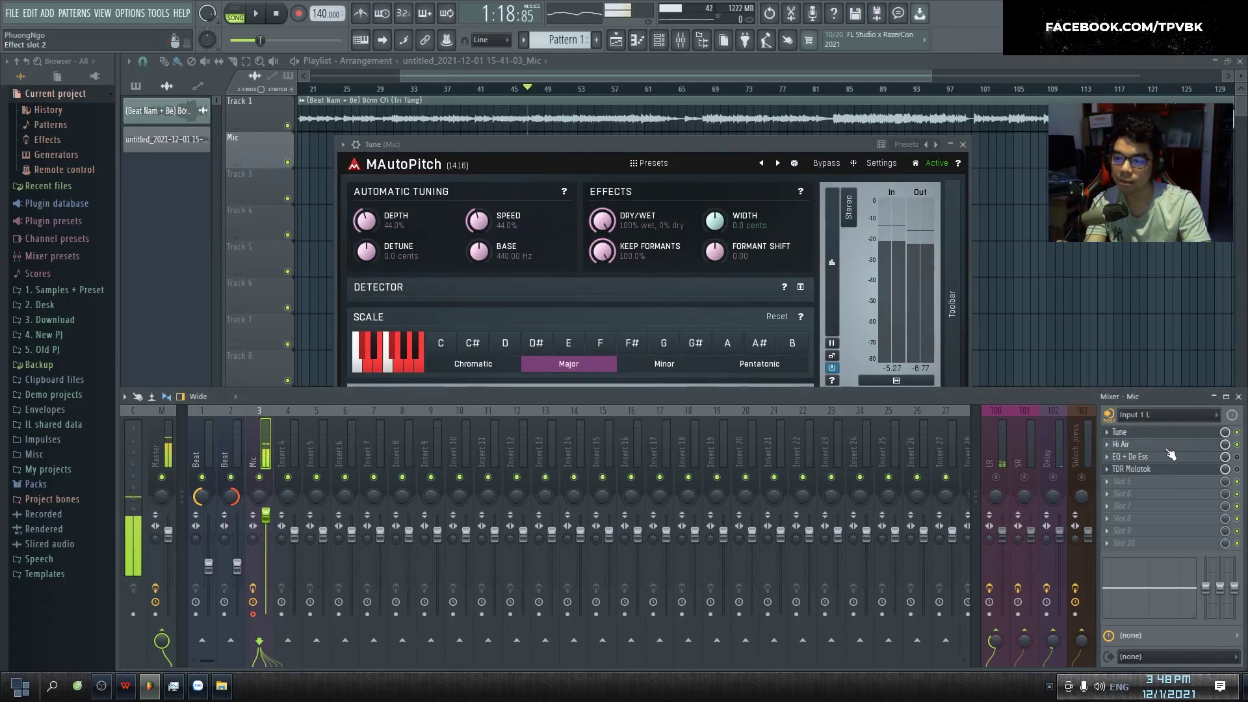
pyautogui.click(1166, 446)
pyautogui.press('space')
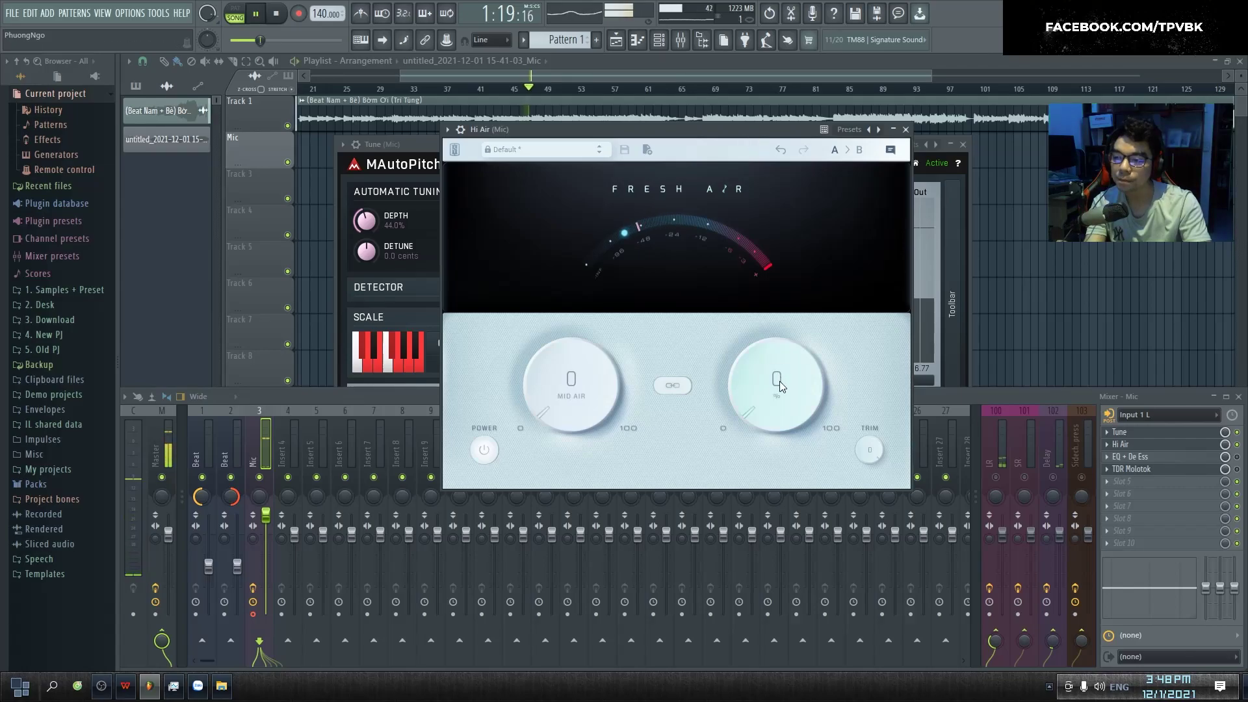
pyautogui.moveTo(774, 393); pyautogui.dragTo(783, 419)
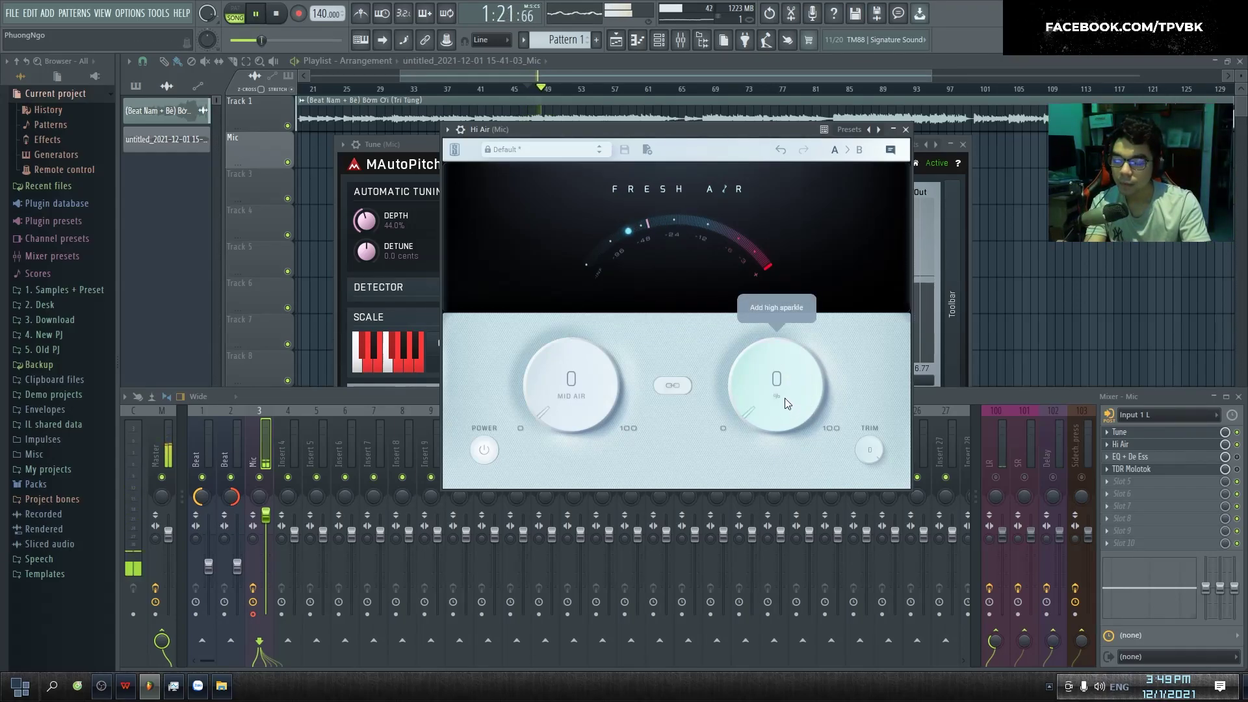
pyautogui.moveTo(766, 400); pyautogui.dragTo(770, 332)
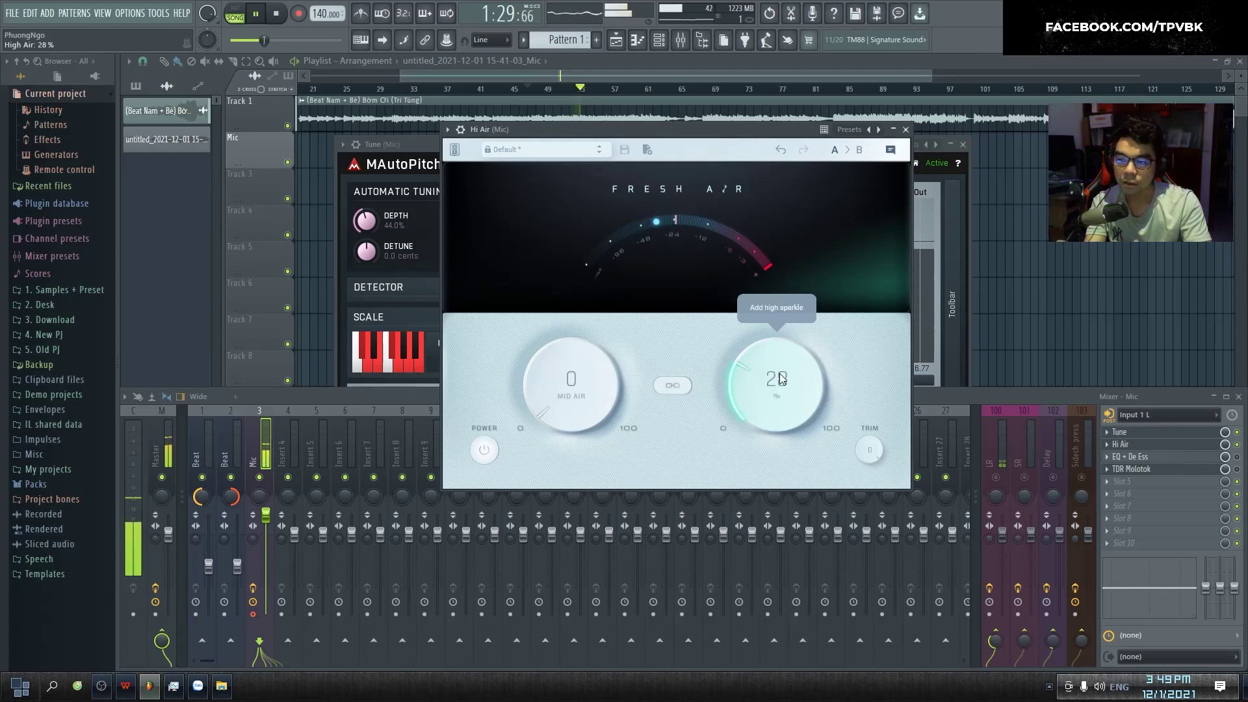
pyautogui.moveTo(778, 372); pyautogui.dragTo(782, 412)
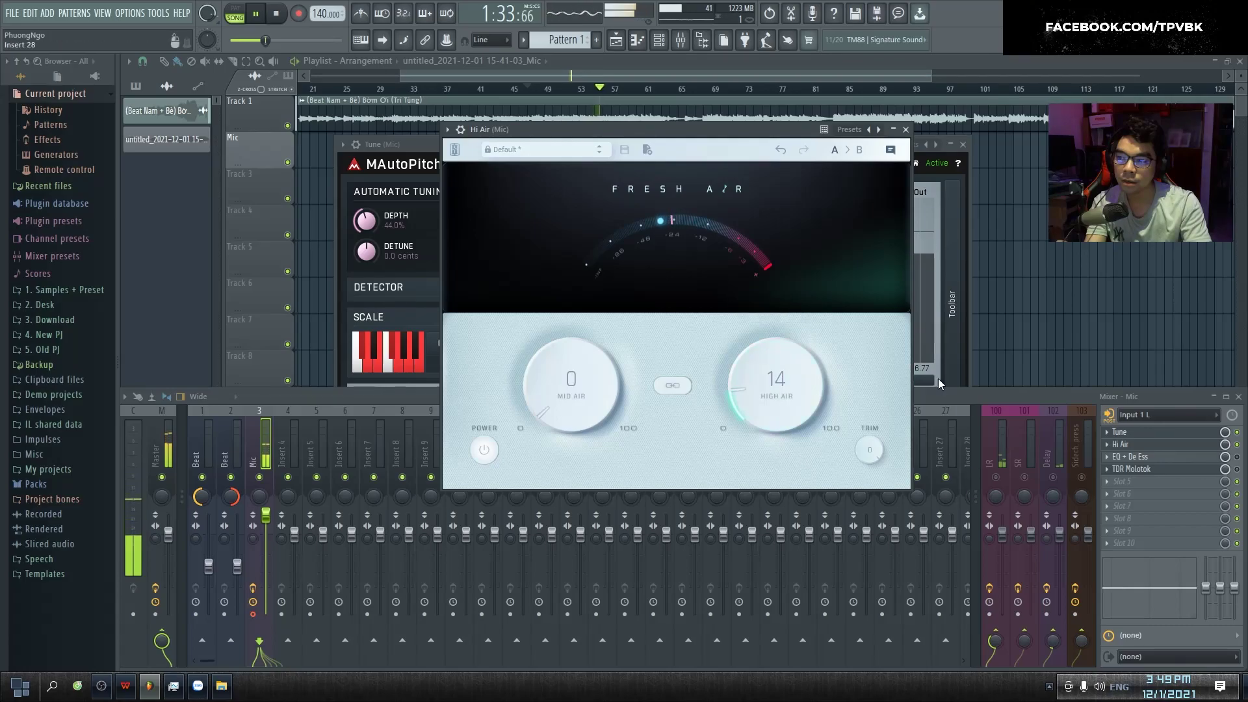
# Compare the vocal with the Hi Air effect bypassed and active during playback, and stop the song.
pyautogui.click(485, 450)
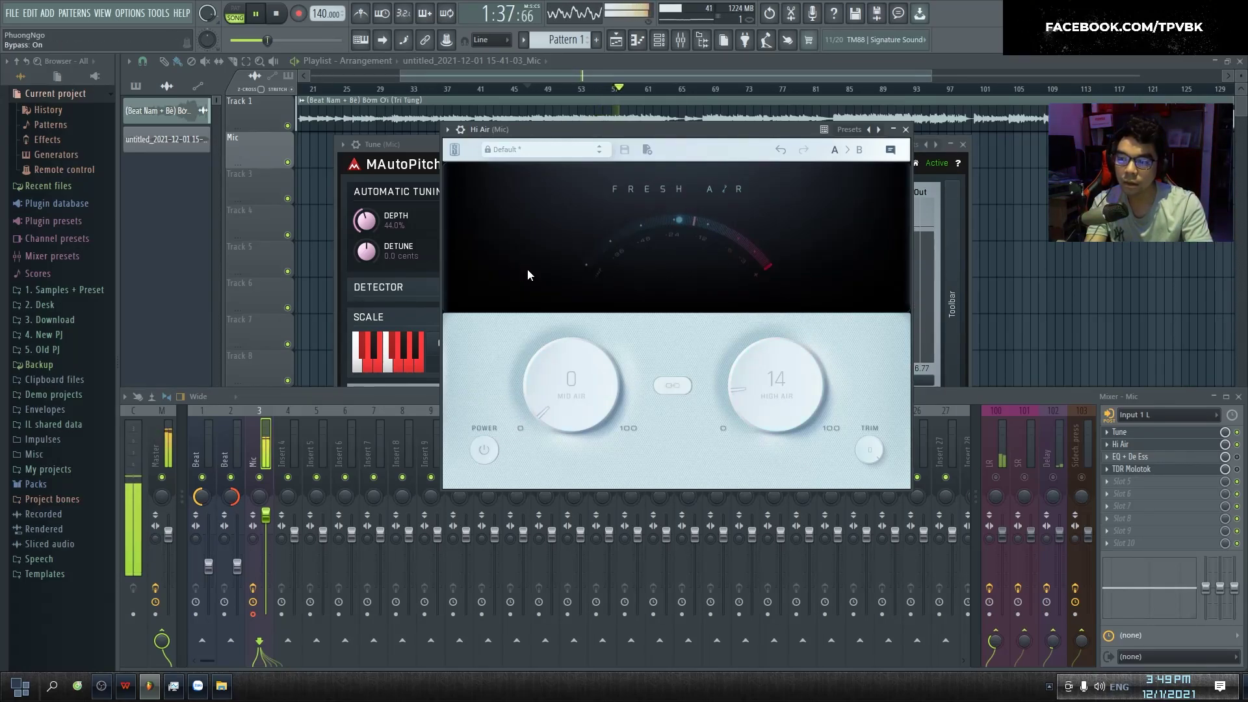
pyautogui.click(483, 451)
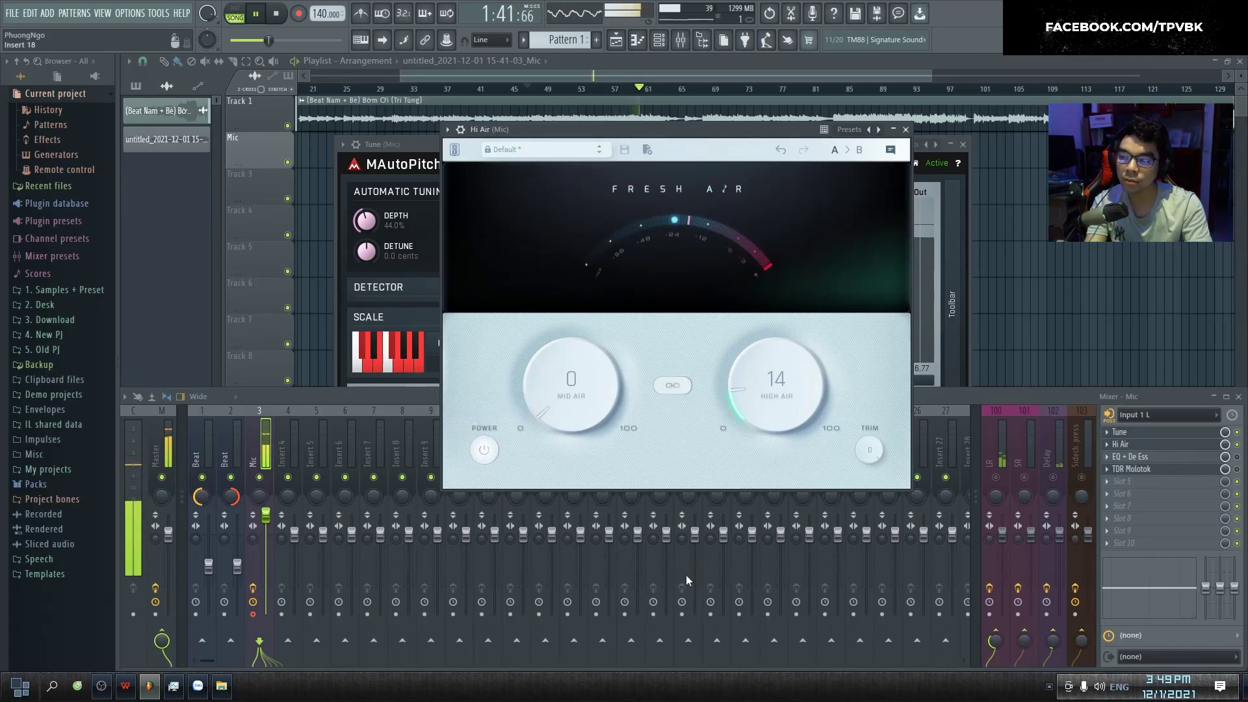
pyautogui.moveTo(600, 138); pyautogui.dragTo(669, 124)
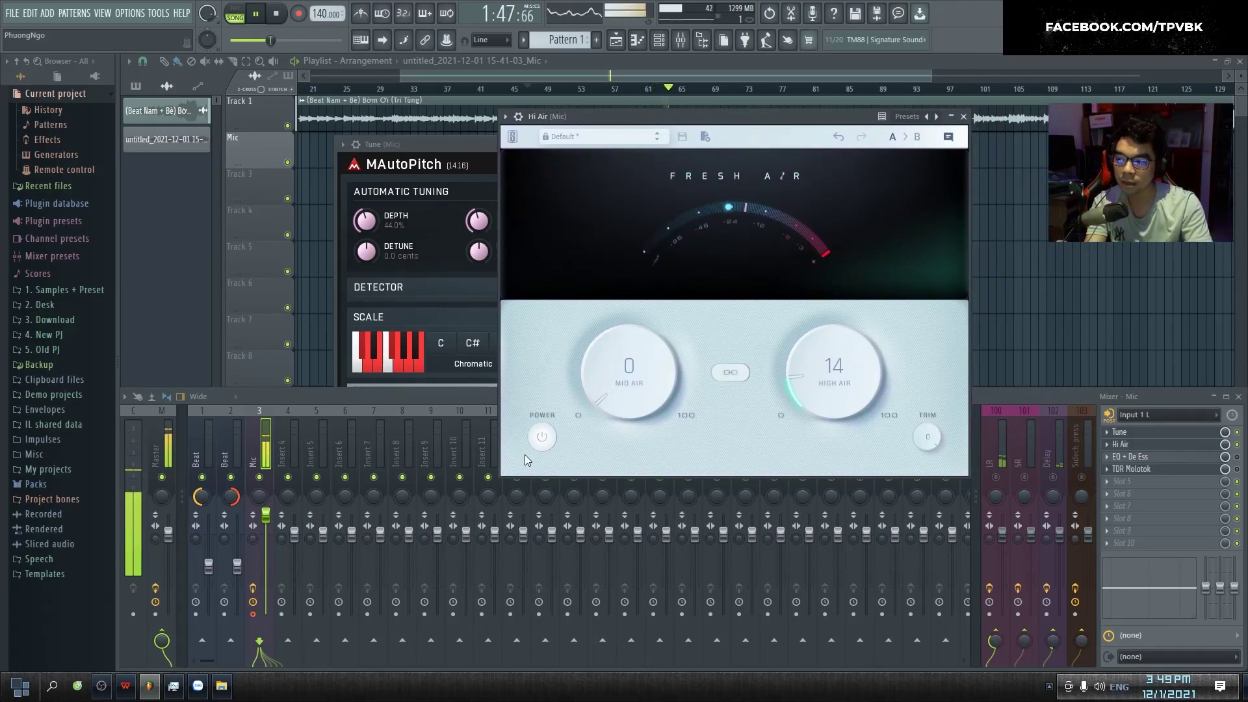
pyautogui.press('space')
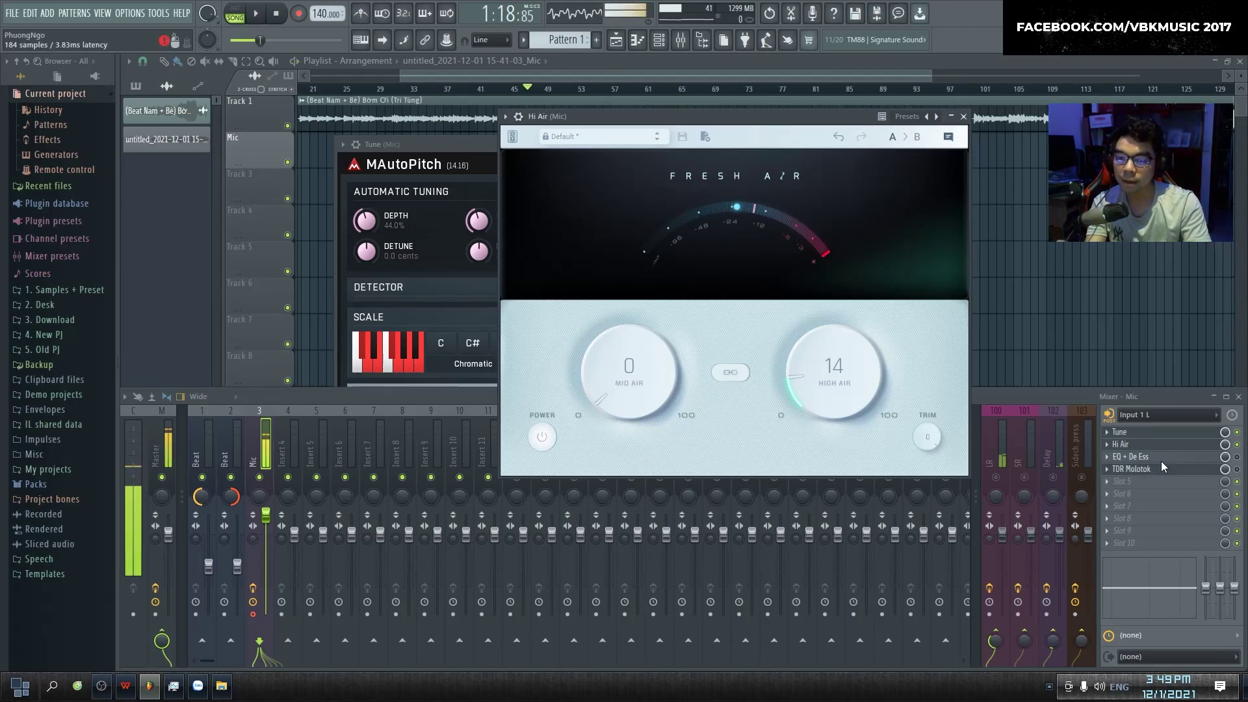
# Open and enable the EQ + De Ess effect on the Mic track and lower Band IV's threshold to -20.8 dB.
pyautogui.click(1160, 460)
pyautogui.moveTo(922, 109); pyautogui.dragTo(723, 116)
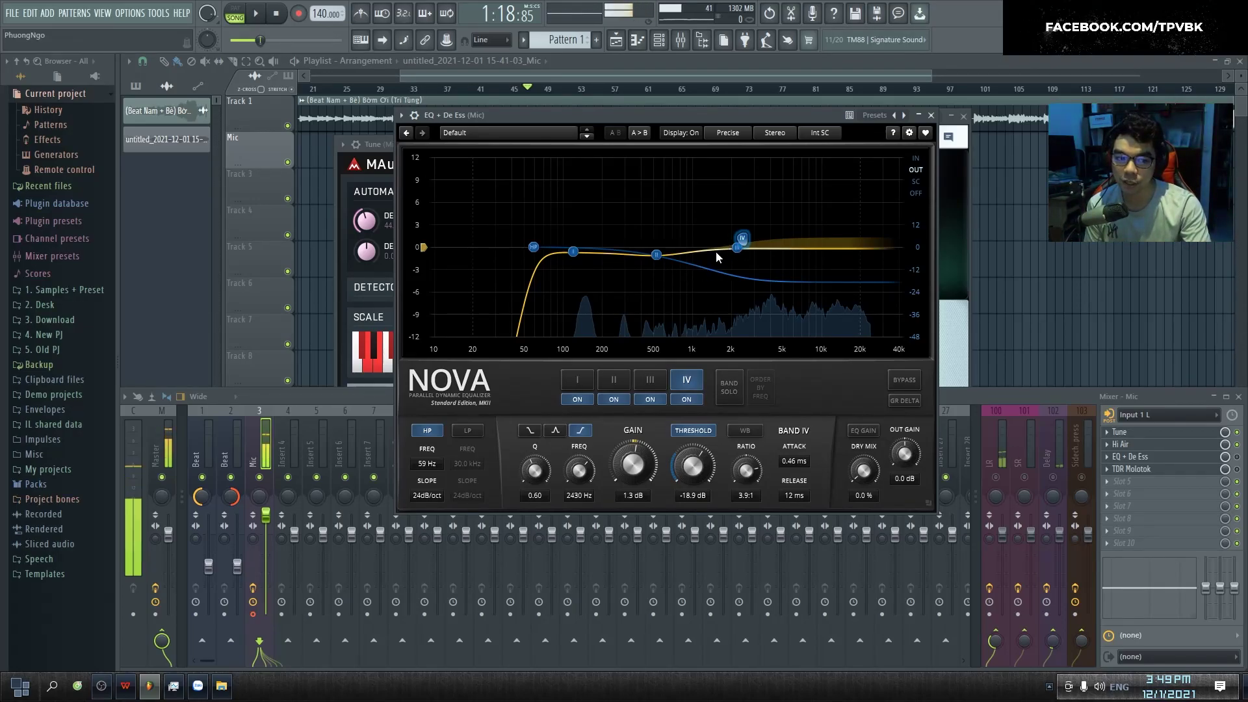
pyautogui.click(1239, 463)
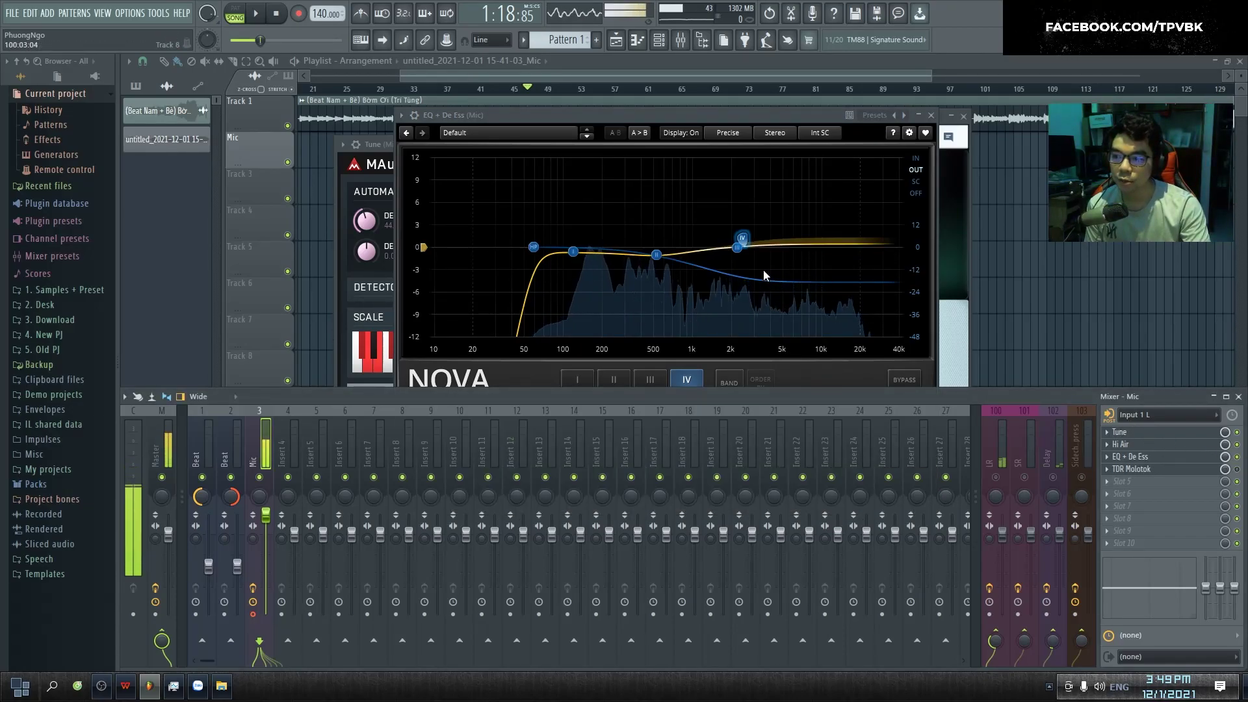
pyautogui.click(783, 117)
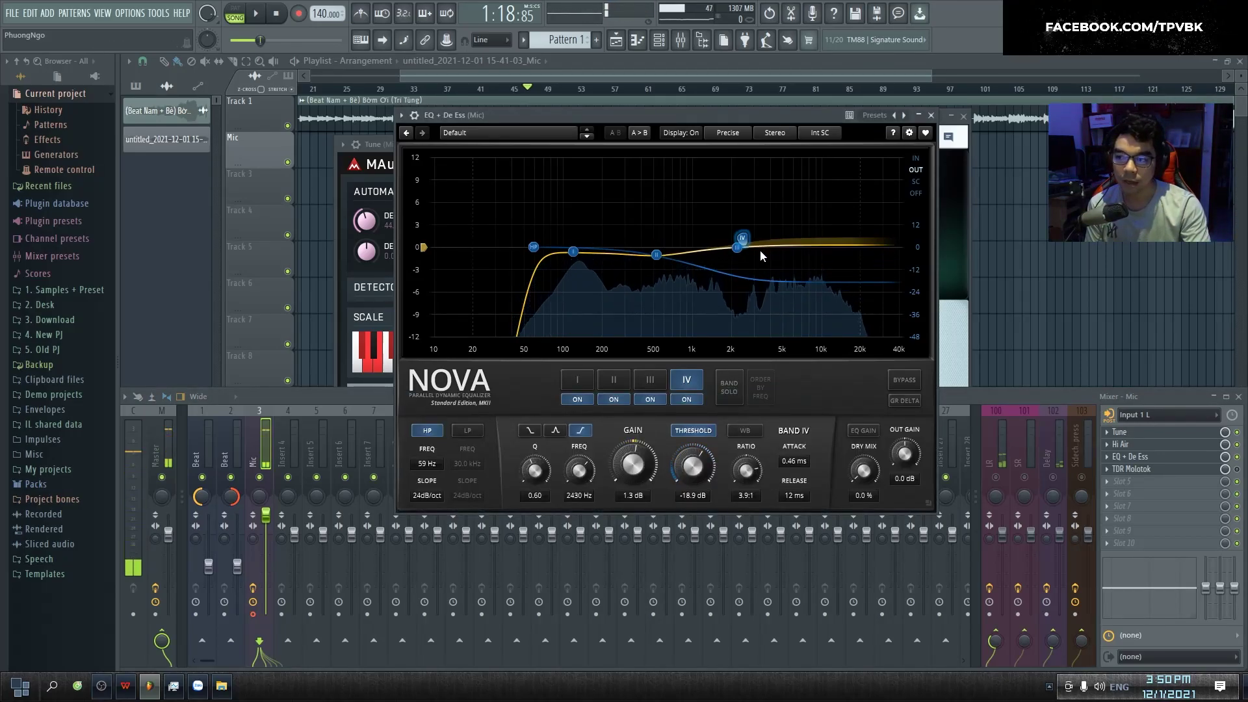
pyautogui.scroll(-2, 704, 458)
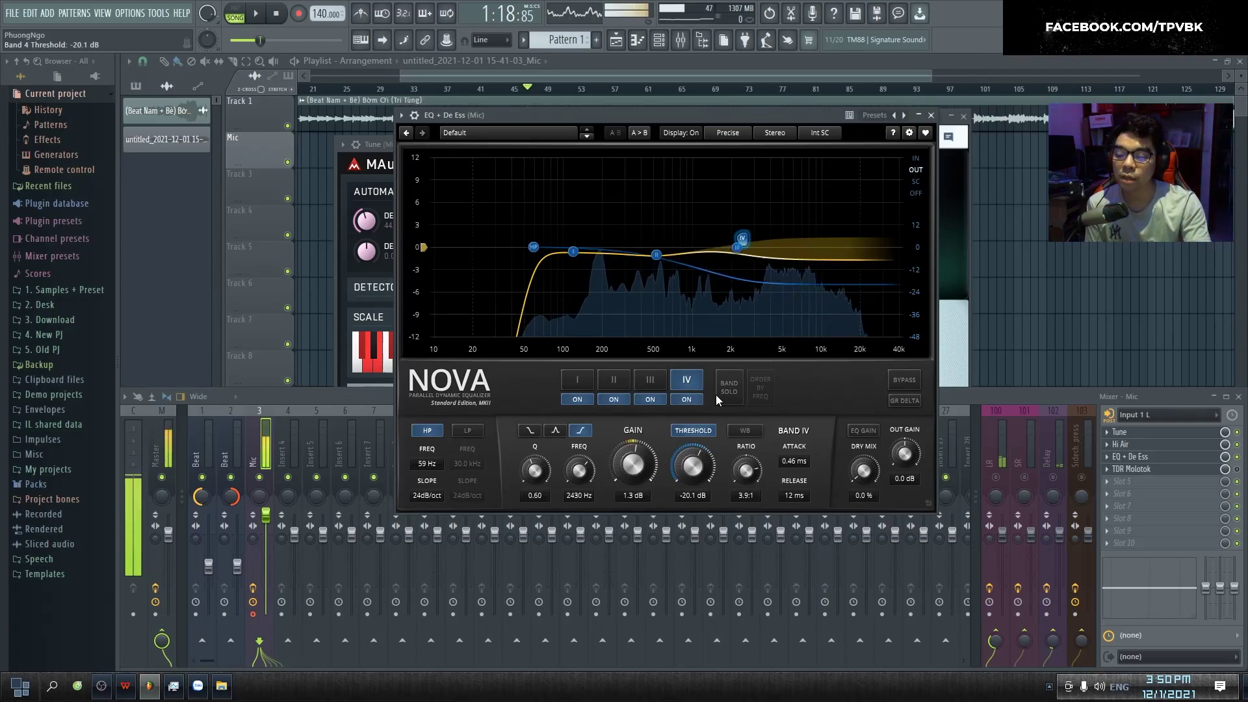
pyautogui.moveTo(702, 465); pyautogui.dragTo(701, 472)
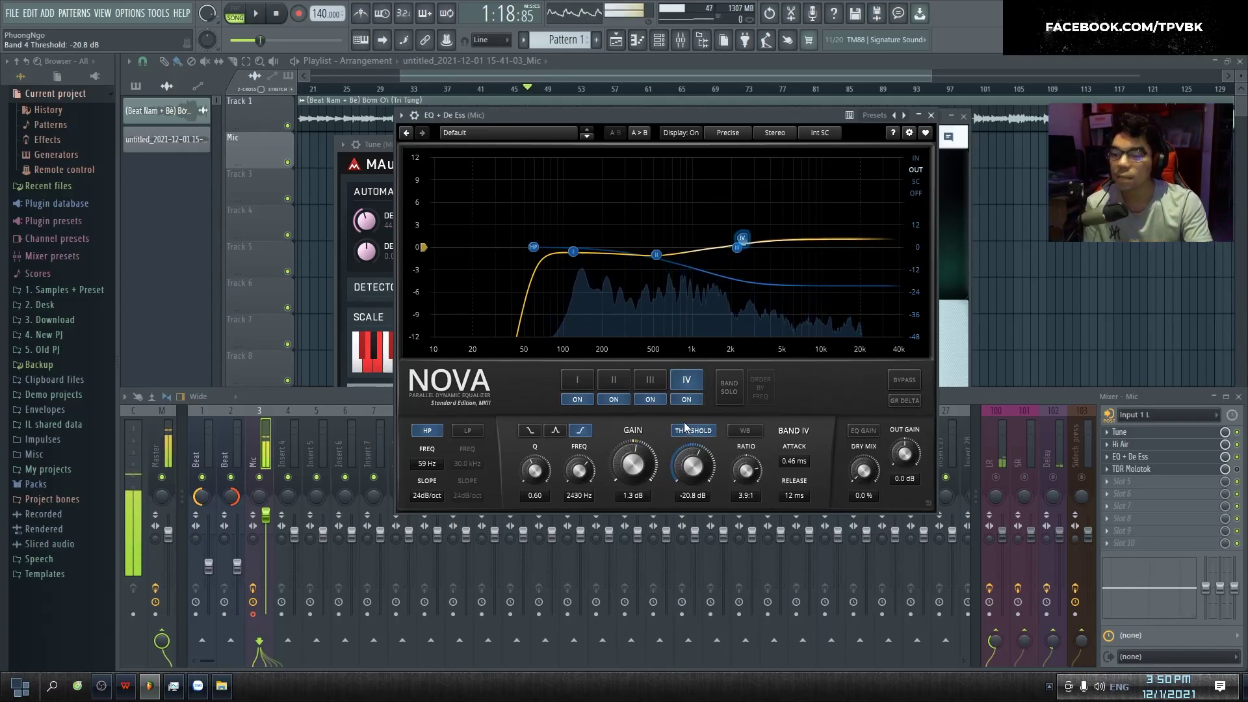
# Set Band I of the EQ + De Ess to 132 Hz with -0.9 dB gain and listen to the vocal over the song.
pyautogui.click(573, 251)
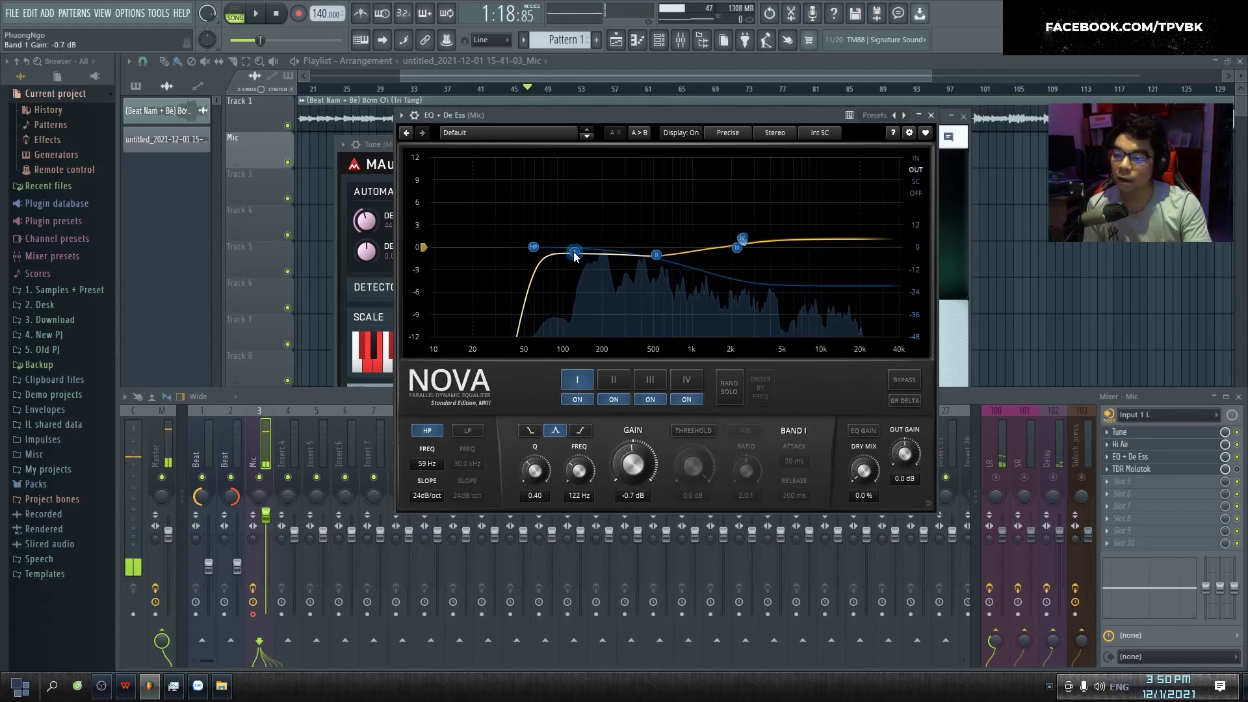
pyautogui.moveTo(576, 255); pyautogui.dragTo(585, 258)
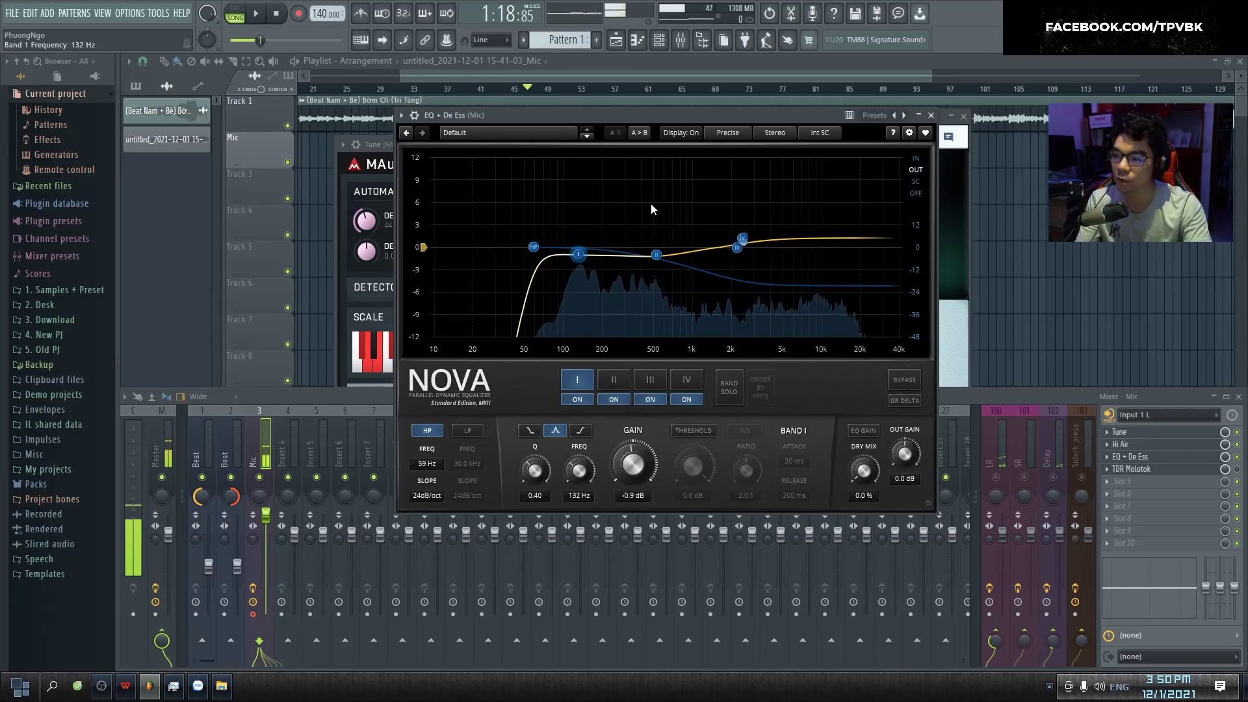
pyautogui.click(1215, 456)
pyautogui.press('space')
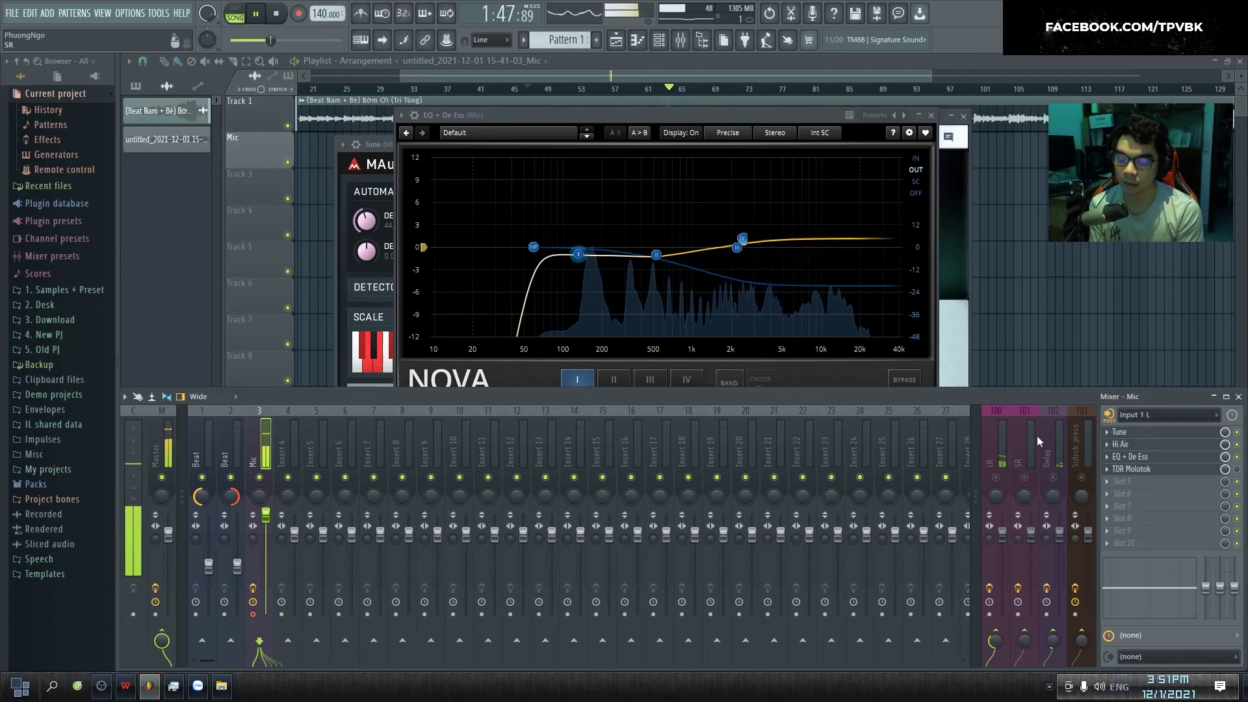
pyautogui.press('space')
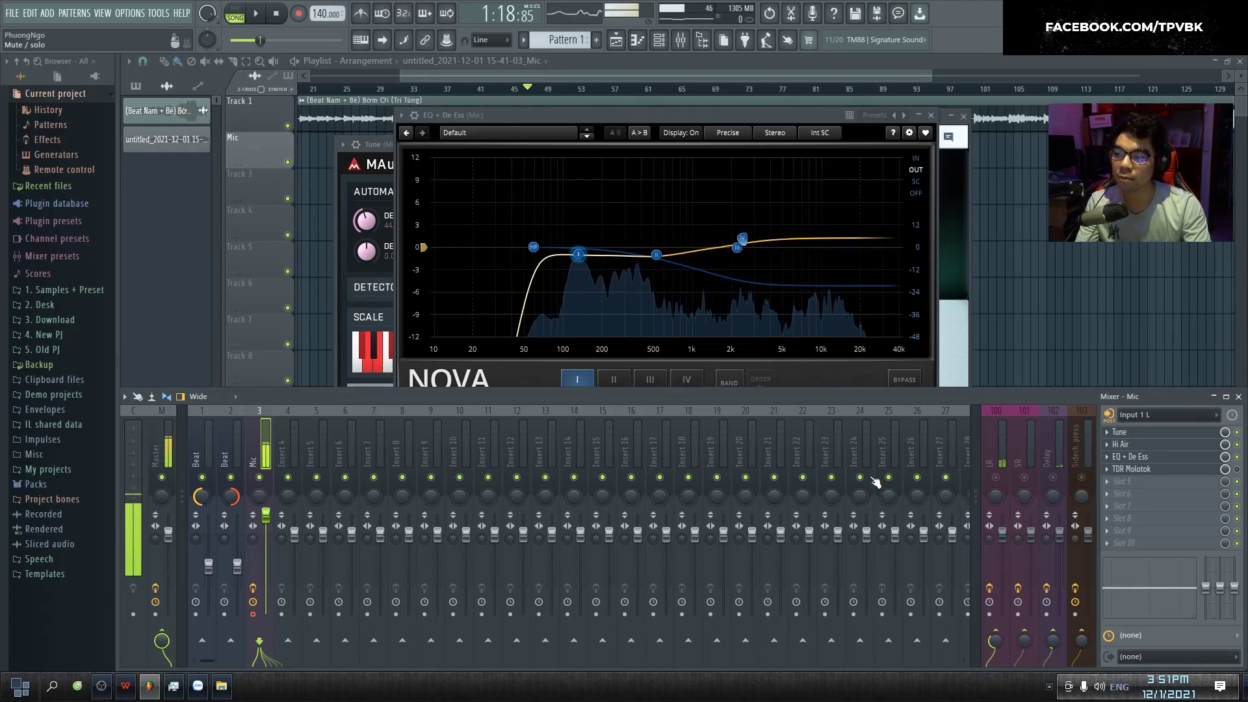
# Open the TDR Molotok compressor on the Mic track and close the EQ + De Ess, Hi Air and Tune windows.
pyautogui.click(1129, 469)
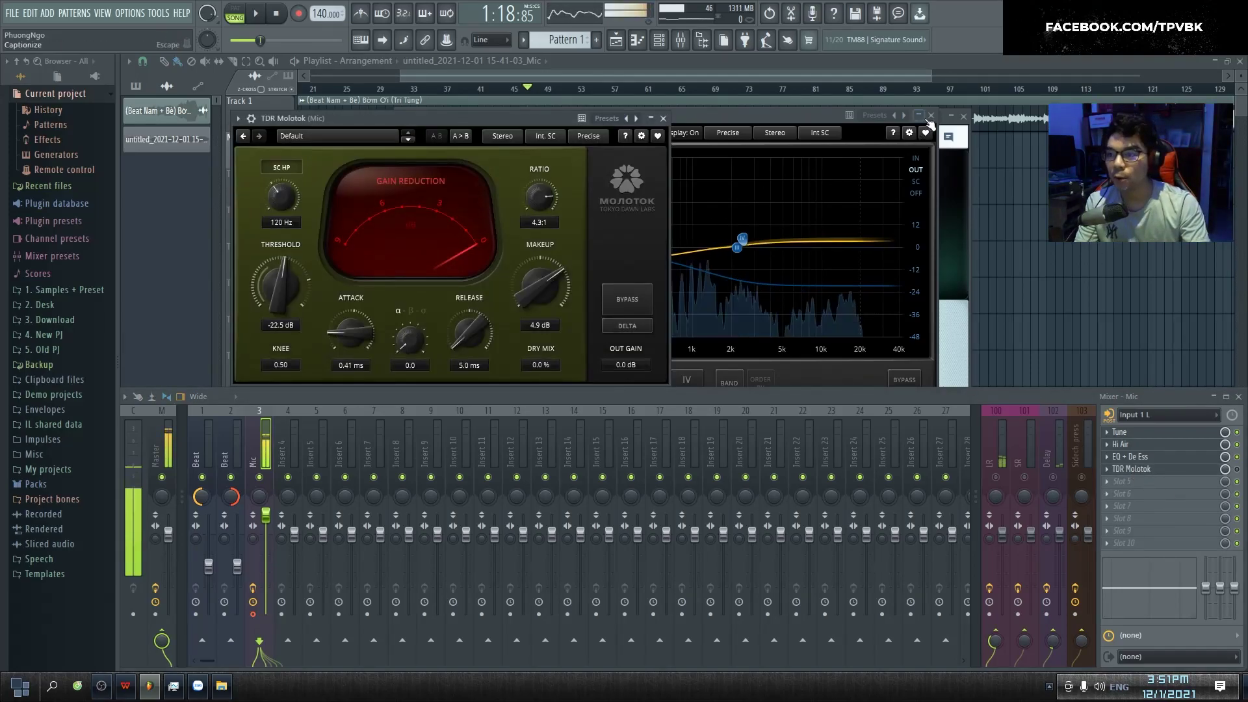
pyautogui.click(952, 124)
pyautogui.click(963, 117)
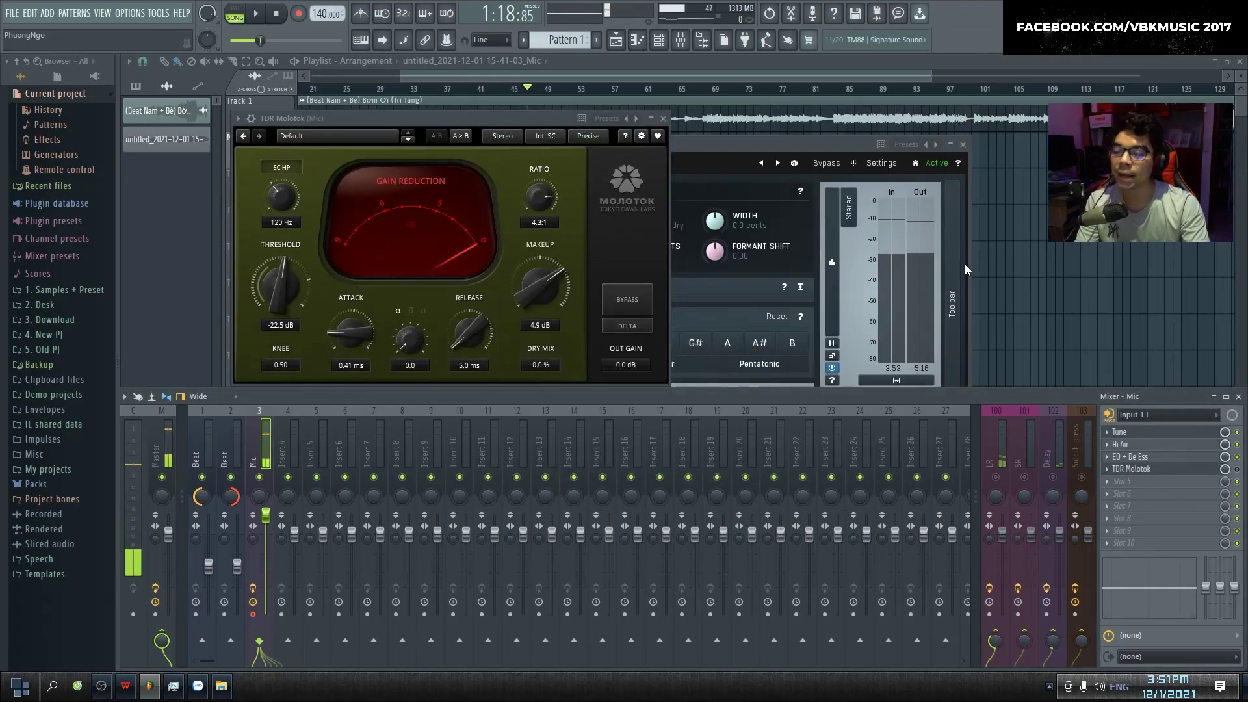
pyautogui.click(968, 145)
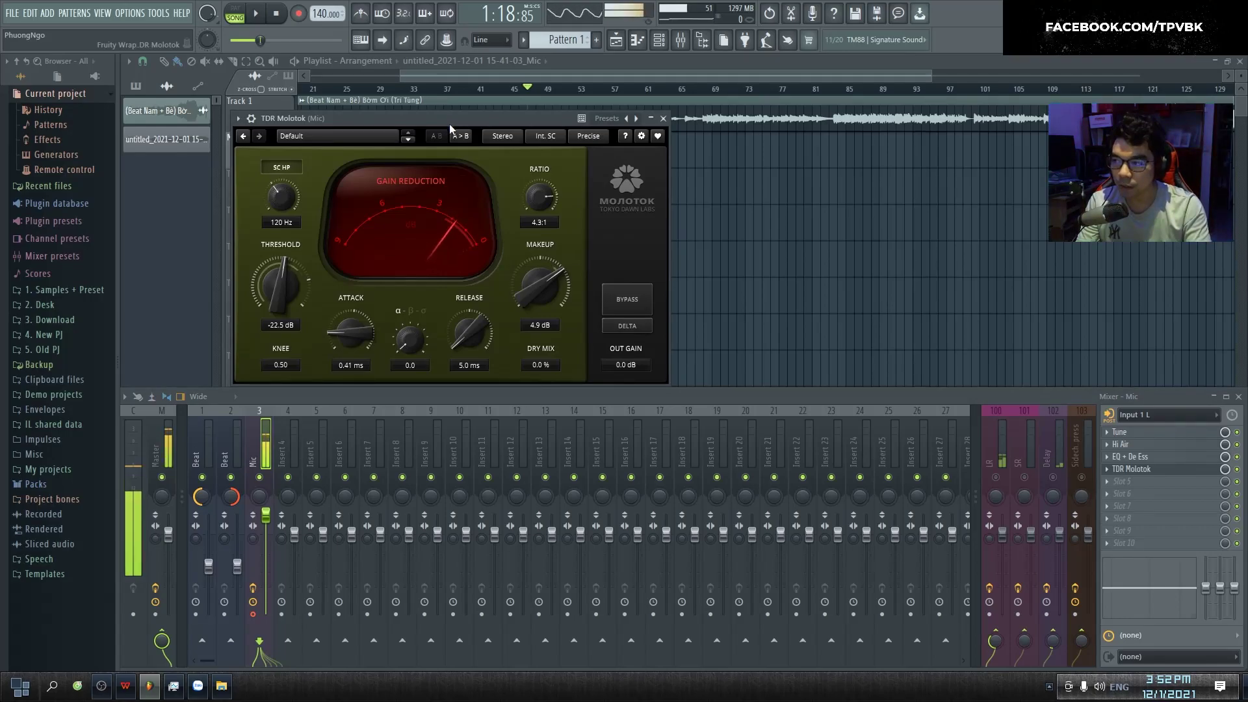
# Set TDR Molotok's Makeup to 0.0 dB and Ratio to 2.5:1, listening to the vocal during playback.
pyautogui.moveTo(540, 286); pyautogui.dragTo(540, 321)
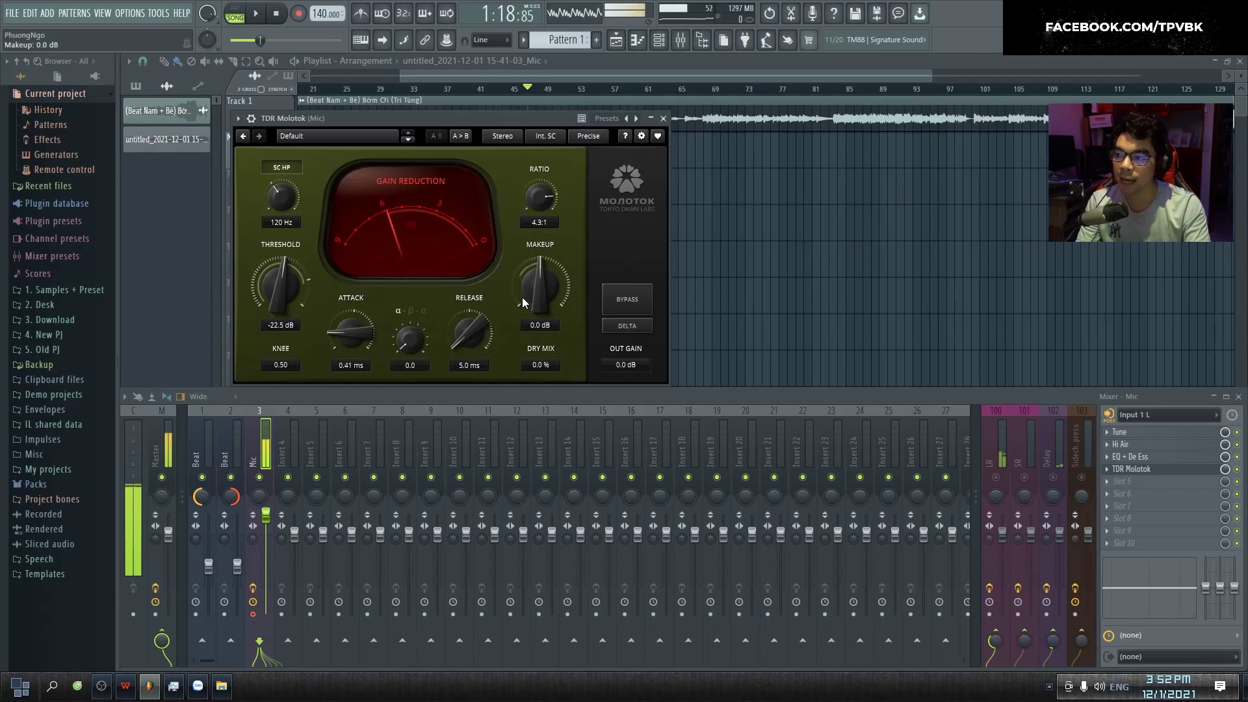
pyautogui.press('space')
pyautogui.press('space')
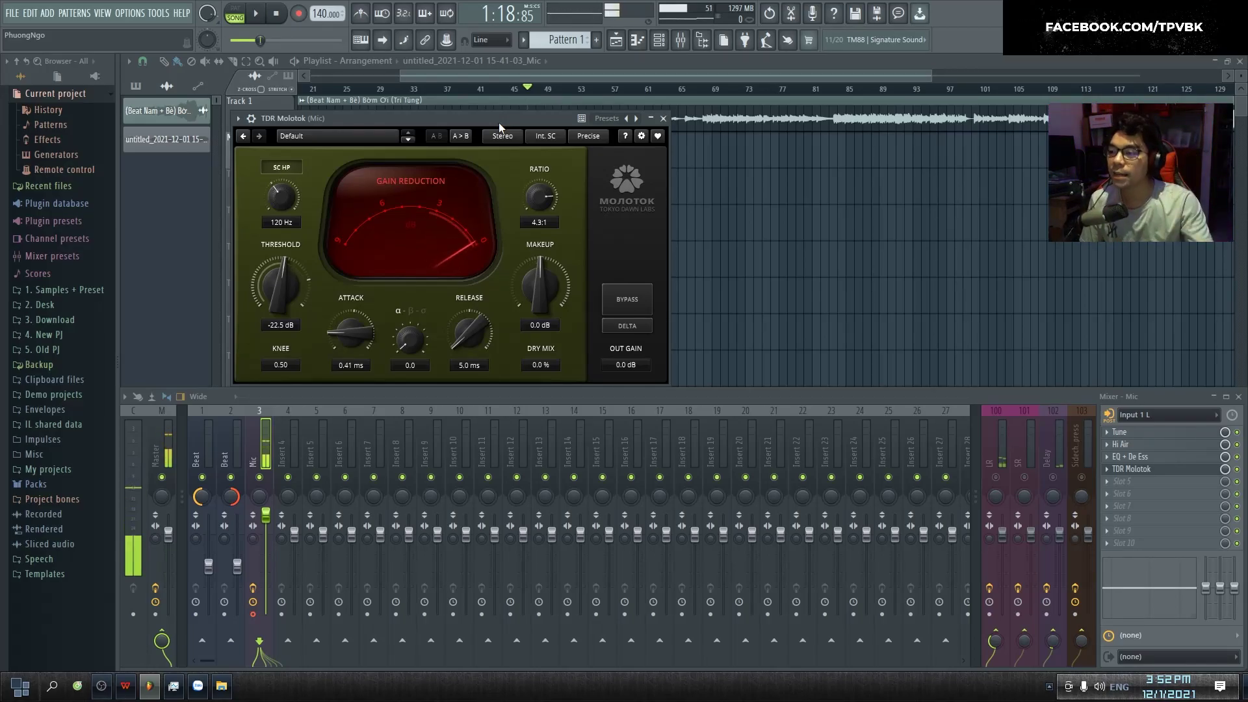
pyautogui.moveTo(539, 197); pyautogui.dragTo(539, 224)
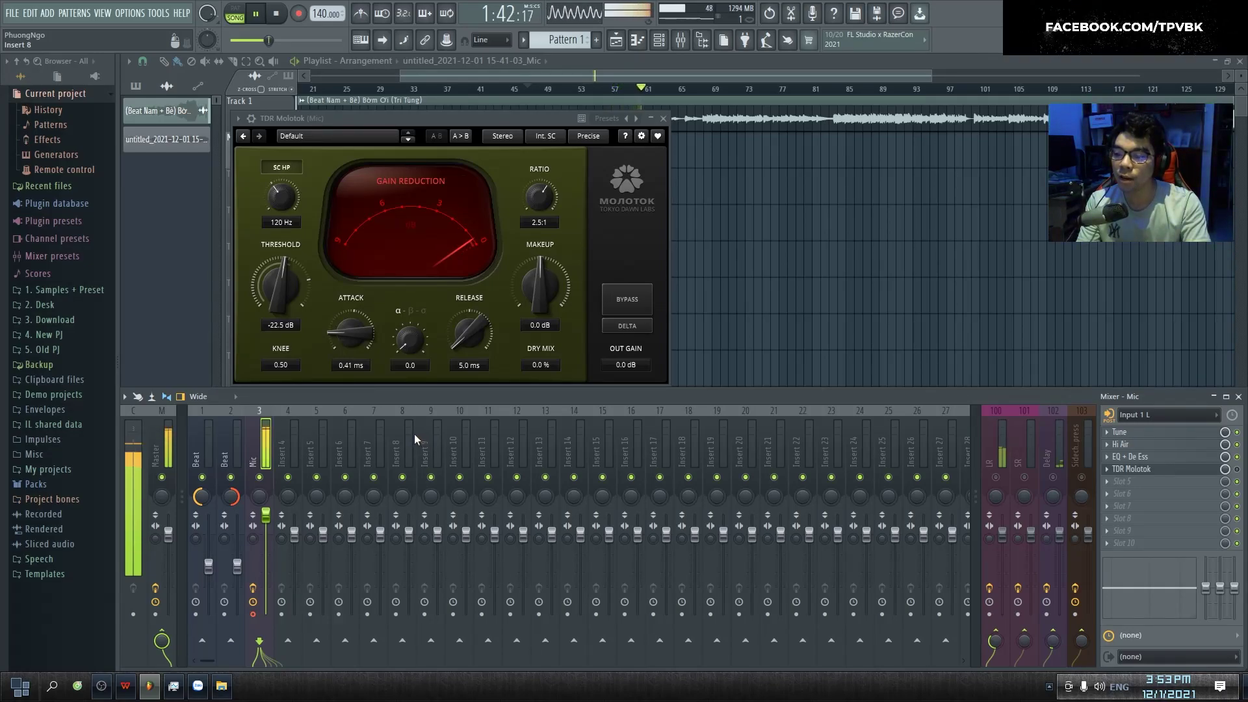
pyautogui.press('space')
# Play the song from about 1:25 with TDR Molotok open to check the compressed vocal, and stop playback.
pyautogui.press('F5')
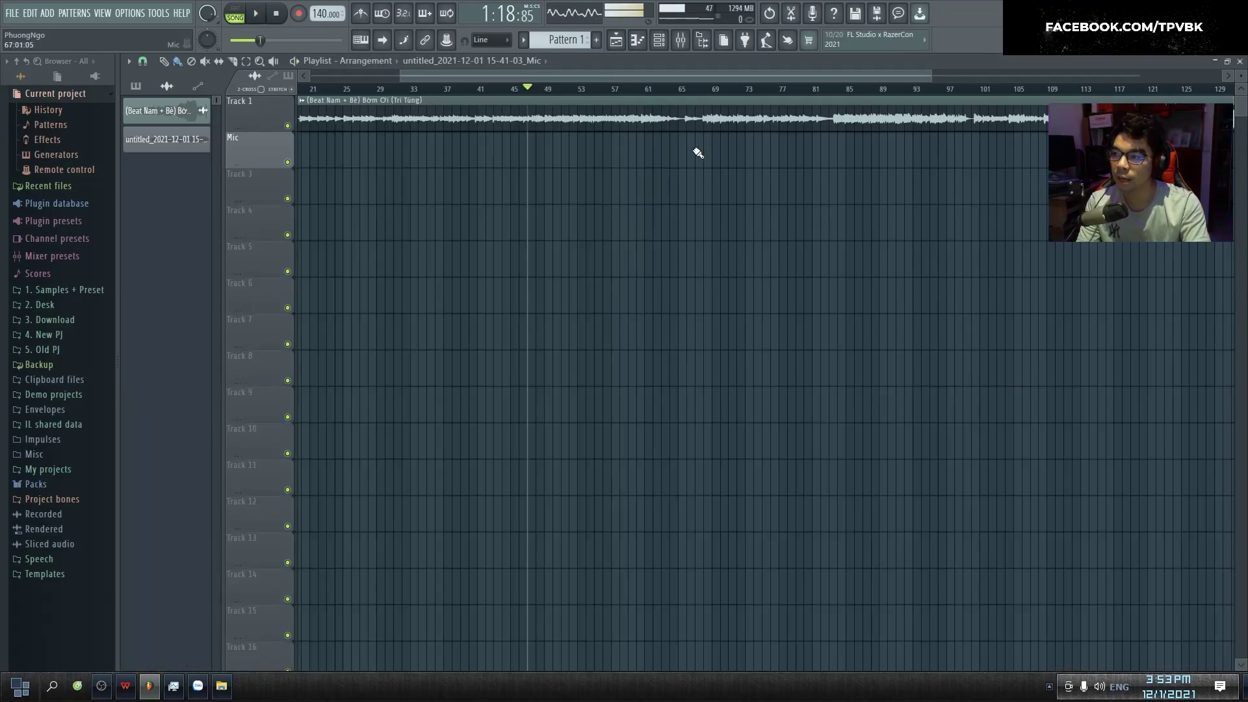
pyautogui.click(569, 89)
pyautogui.press('space')
pyautogui.press('F9')
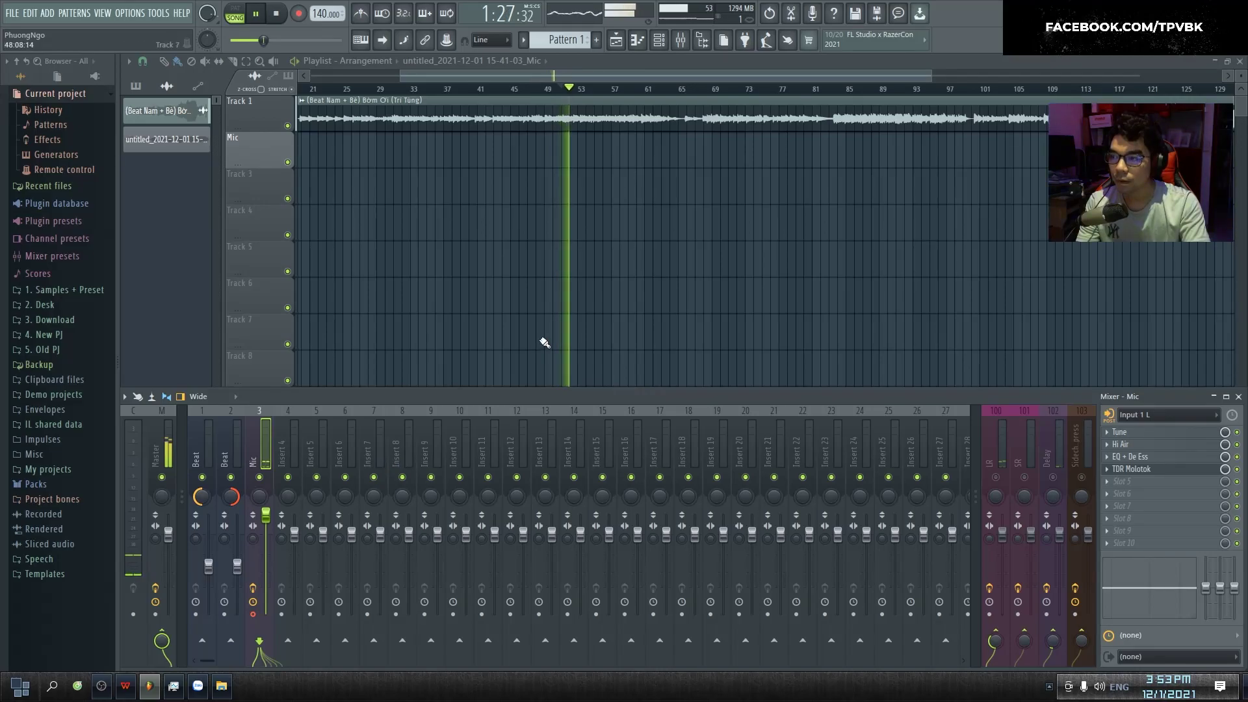
pyautogui.click(1131, 469)
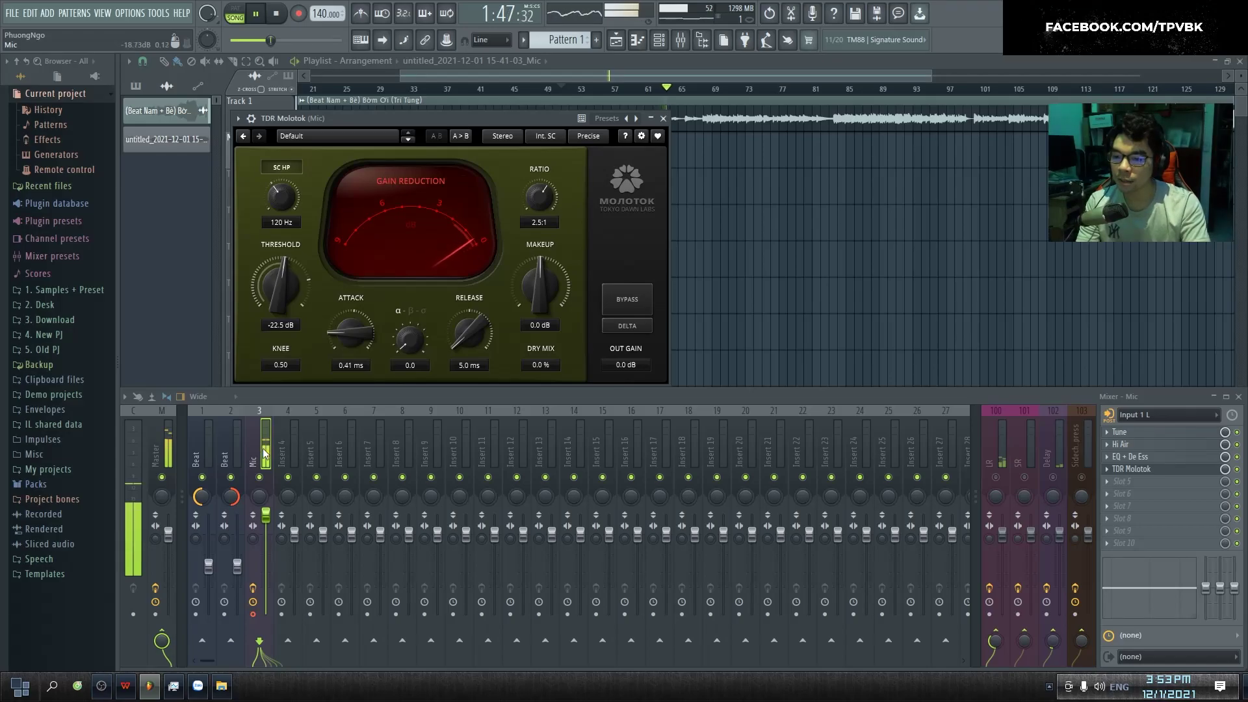
pyautogui.press('space')
# Add Youlean Loudness Meter 2 to slot 10 of the Mic track and bypass TDR Molotok.
pyautogui.rightClick(1156, 542)
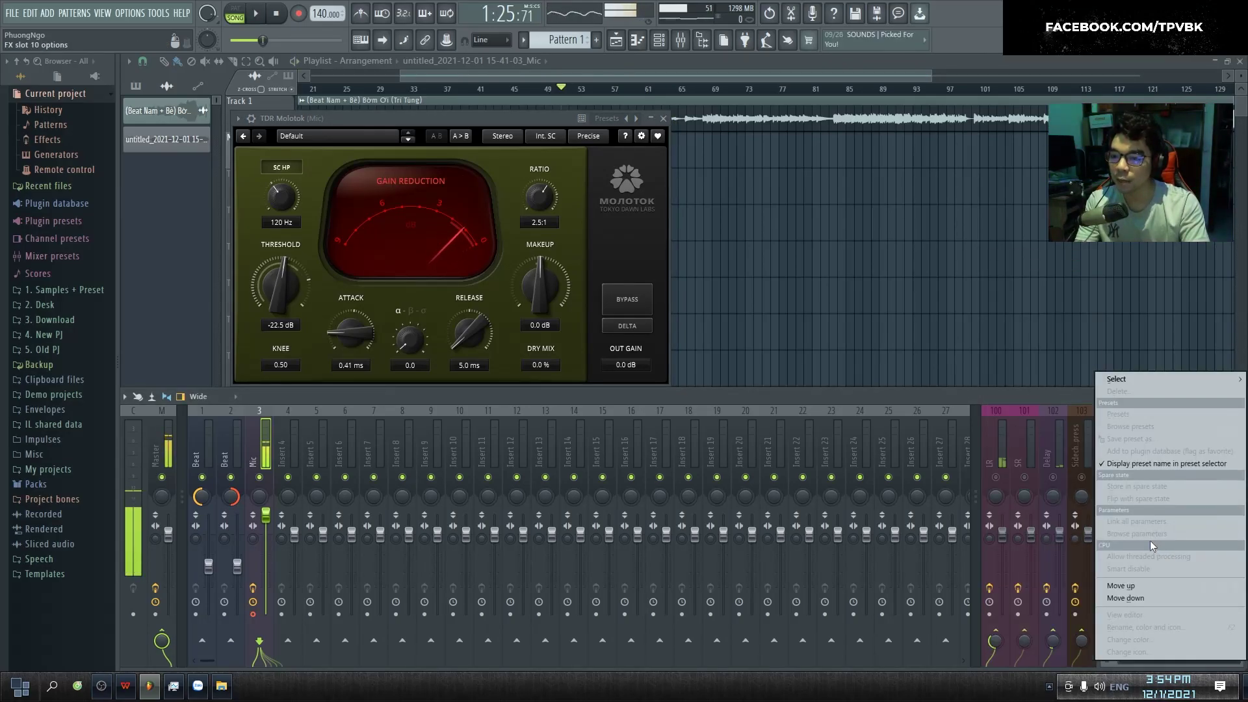
pyautogui.moveTo(1137, 384)
pyautogui.click(1040, 653)
pyautogui.moveTo(396, 186); pyautogui.dragTo(838, 206)
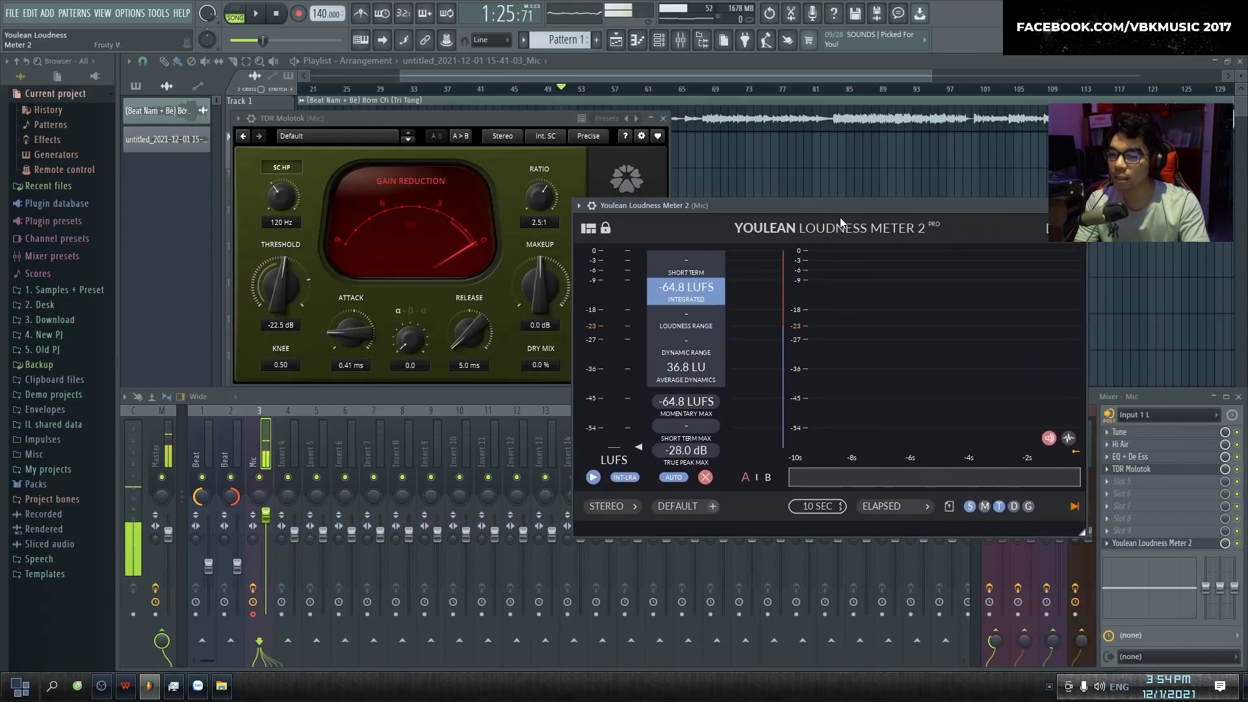
pyautogui.click(1240, 476)
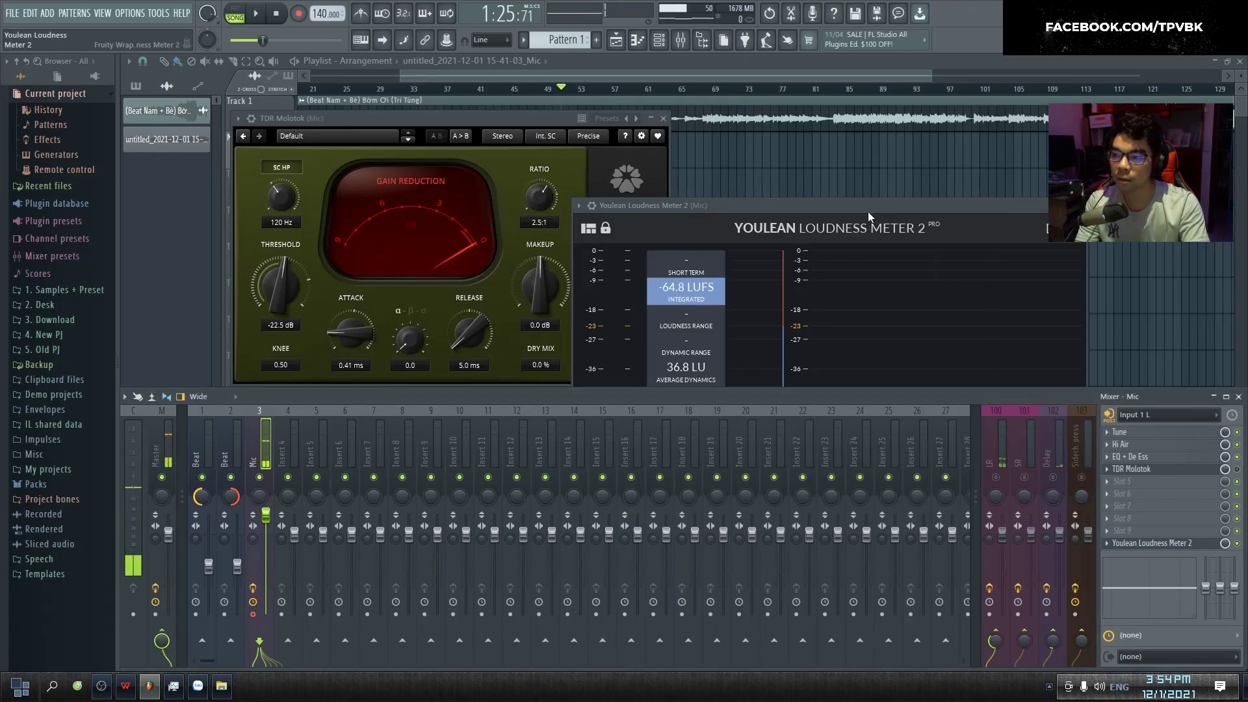
pyautogui.moveTo(868, 211); pyautogui.dragTo(807, 175)
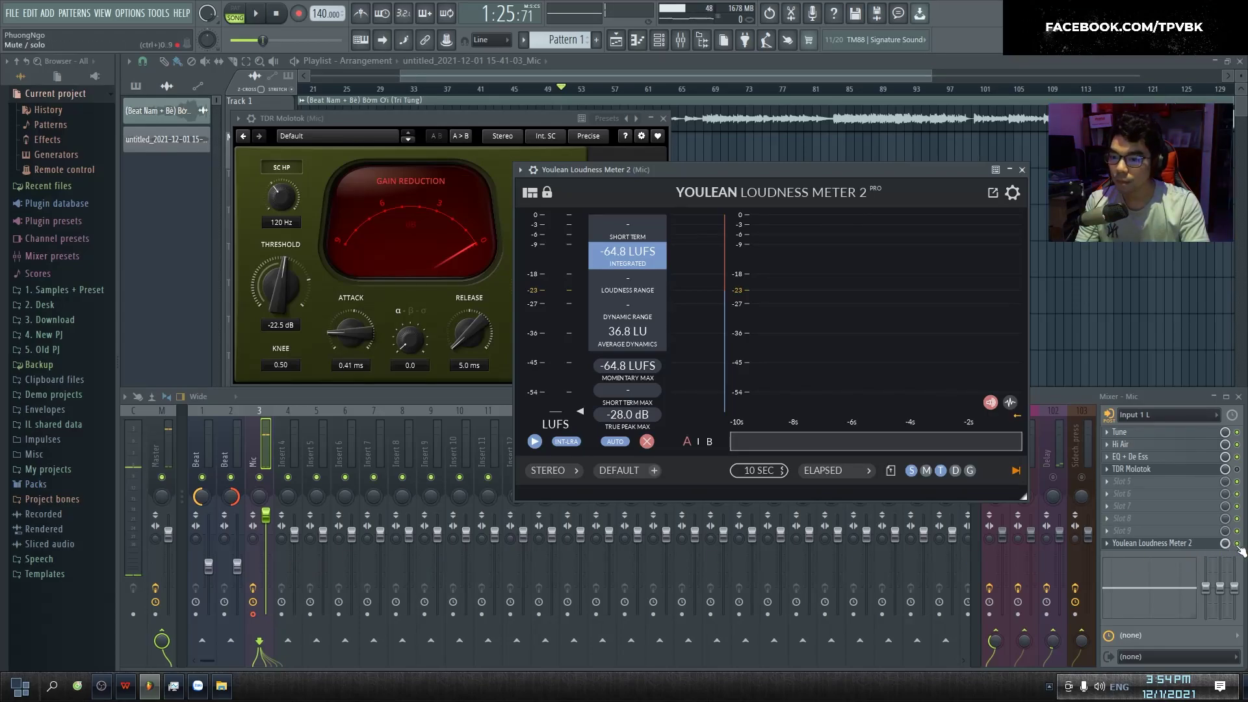
pyautogui.click(1219, 555)
pyautogui.moveTo(701, 167); pyautogui.dragTo(633, 135)
# Mute the beat on Track 1 and measure the vocal's loudness during playback with TDR Molotok bypassed.
pyautogui.press('space')
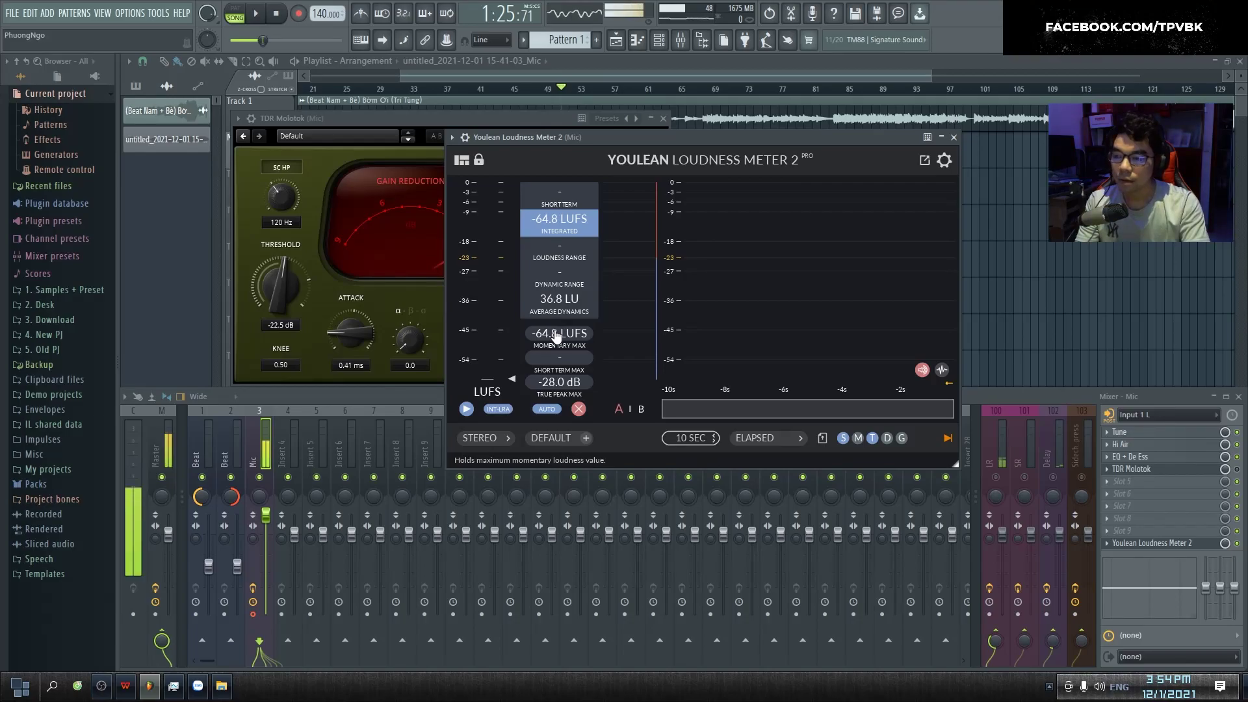
pyautogui.press('space')
pyautogui.click(278, 99)
pyautogui.click(1225, 546)
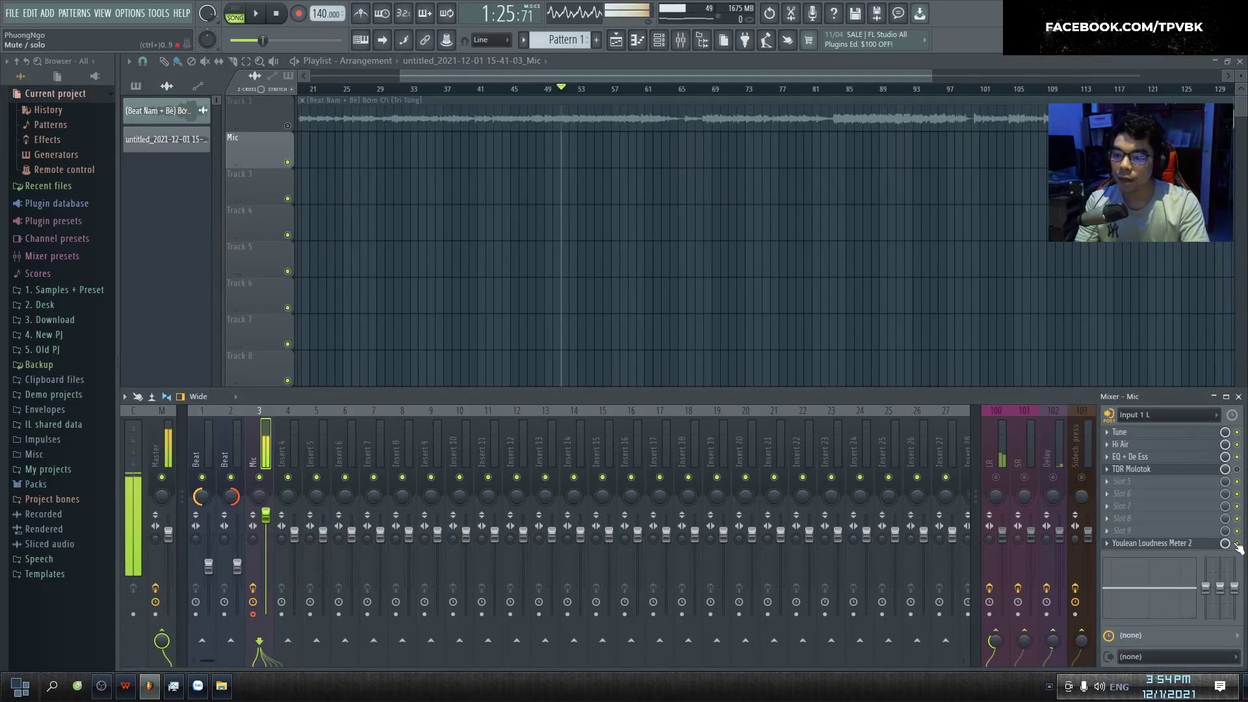
pyautogui.click(1187, 546)
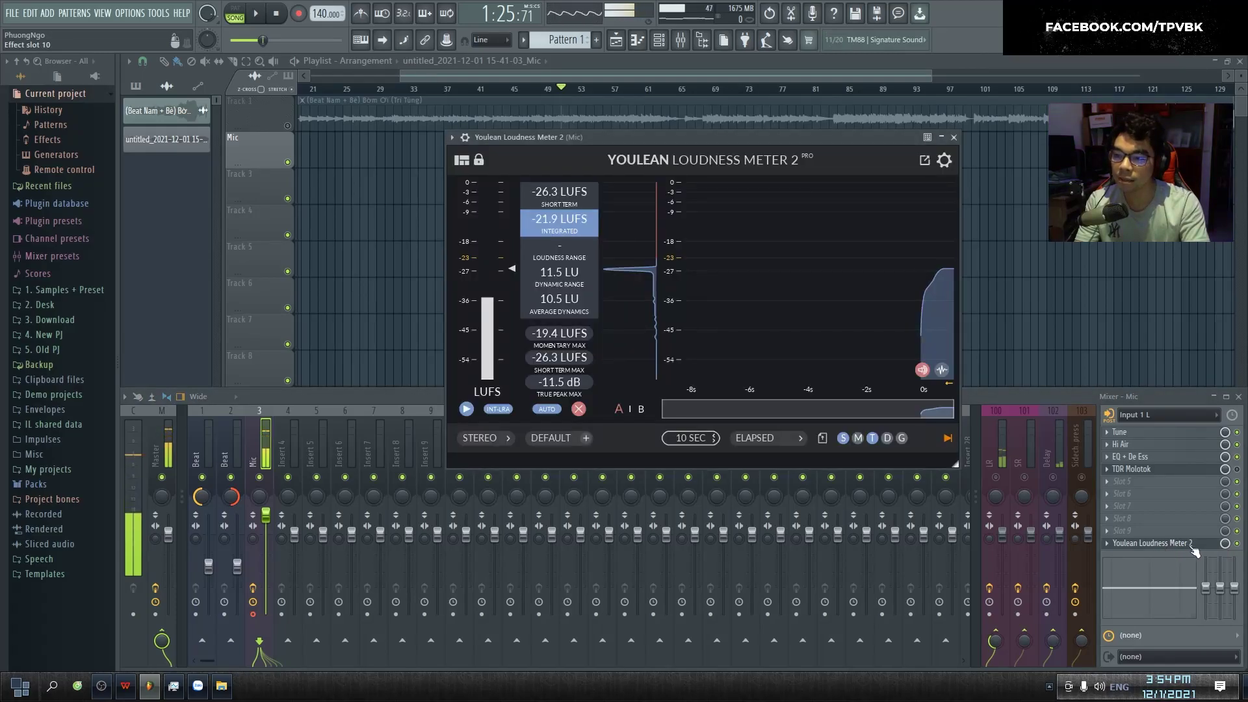
pyautogui.click(259, 14)
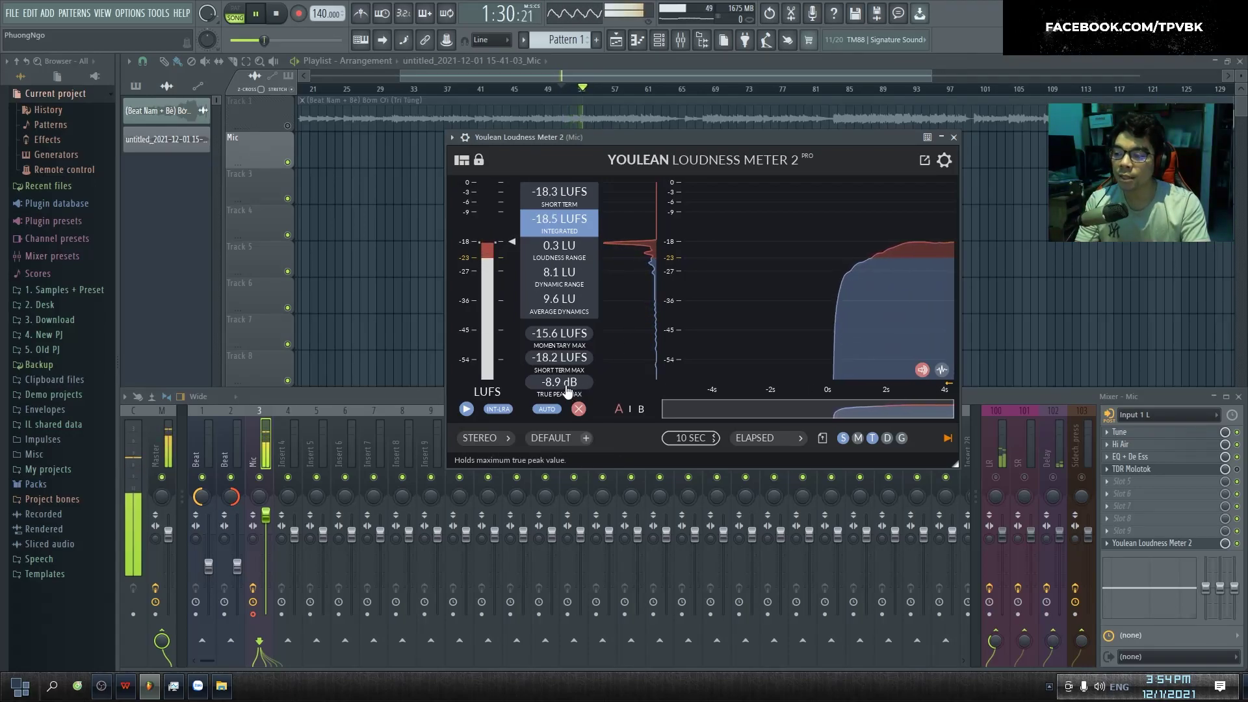
pyautogui.press('space')
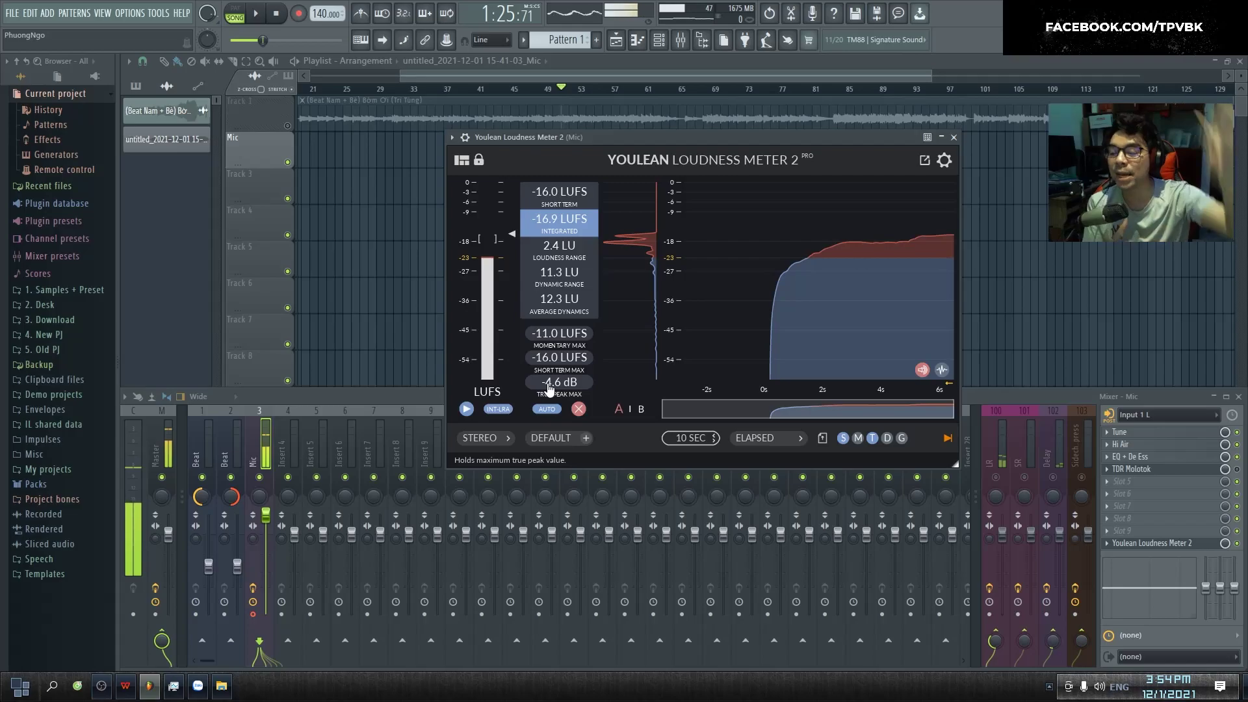
# Enable TDR Molotok, measure the compressed vocal's loudness during playback, and disable Youlean Loudness Meter 2.
pyautogui.click(1241, 471)
pyautogui.press('space')
pyautogui.click(655, 135)
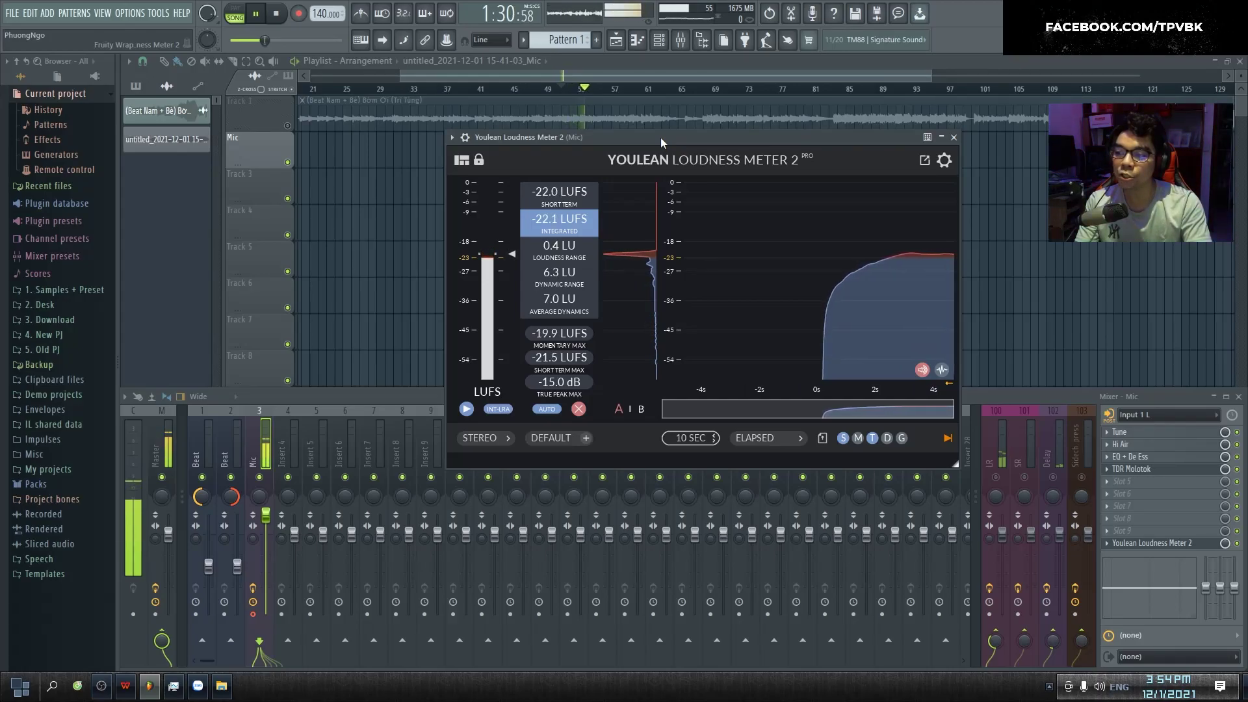
pyautogui.press('space')
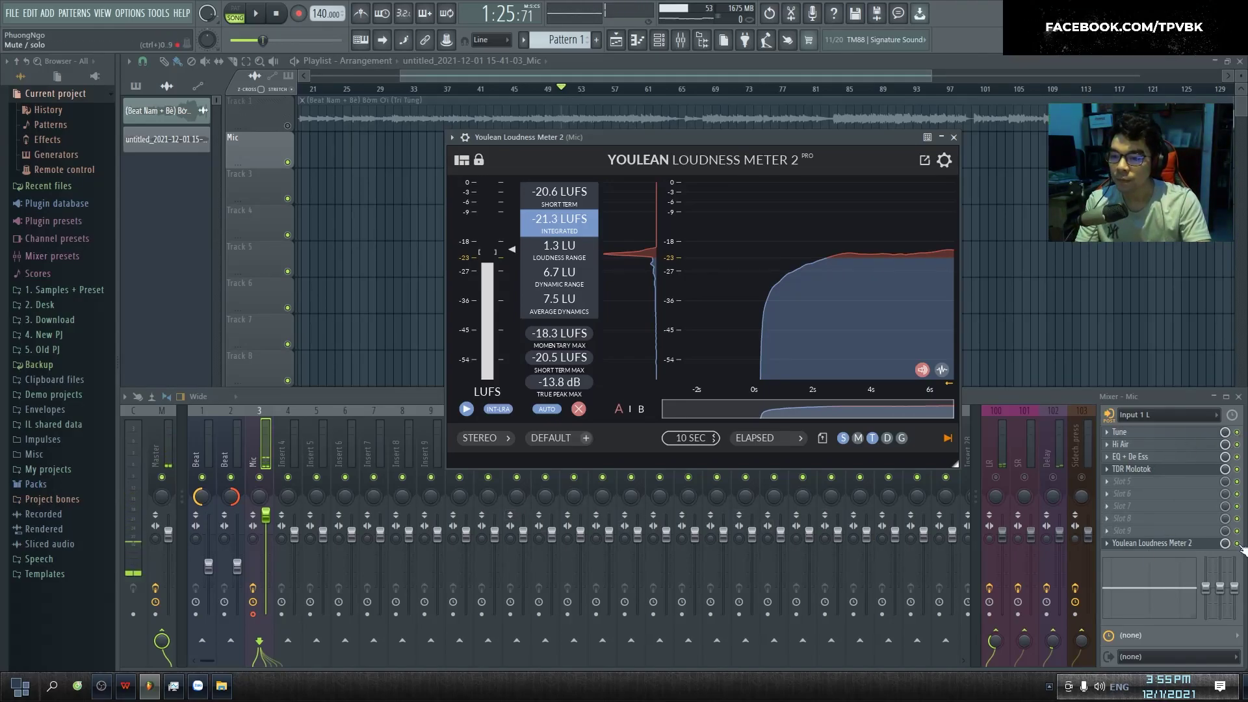
pyautogui.click(1151, 585)
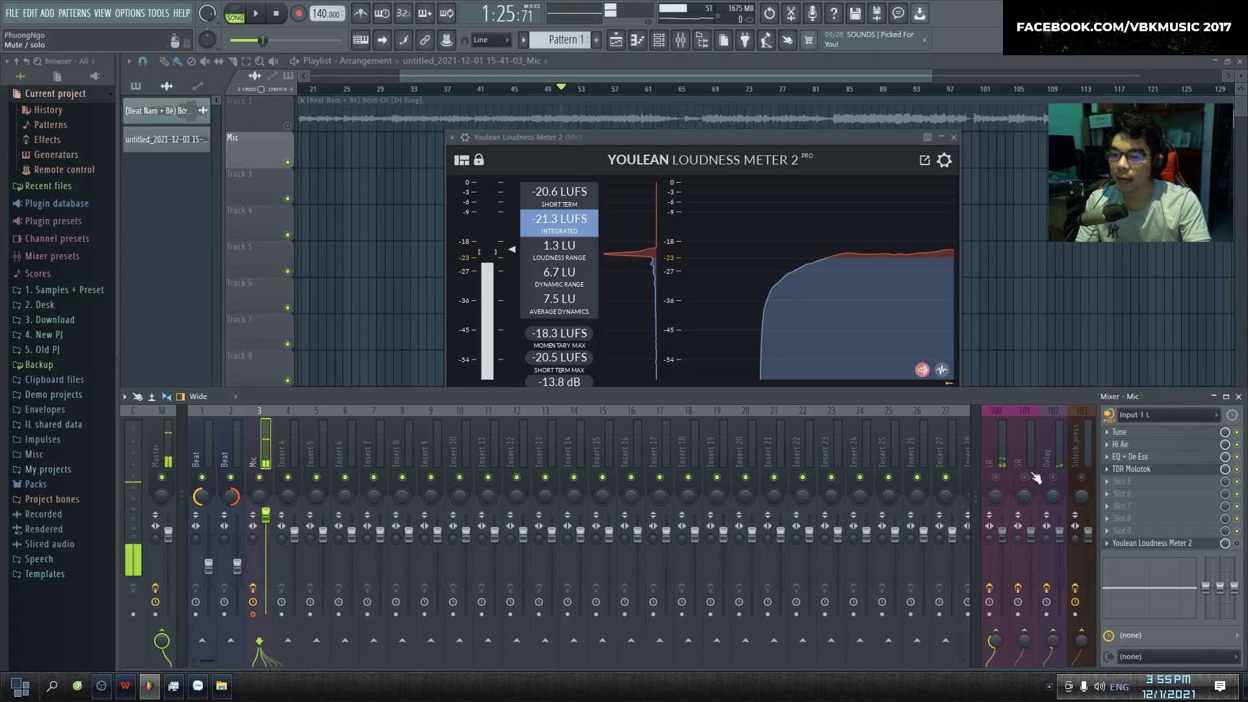
# Enable the LR mixer channel and inspect its Cymatics Space Lite reverb with the Huge Hall preset, closing it again.
pyautogui.click(1143, 468)
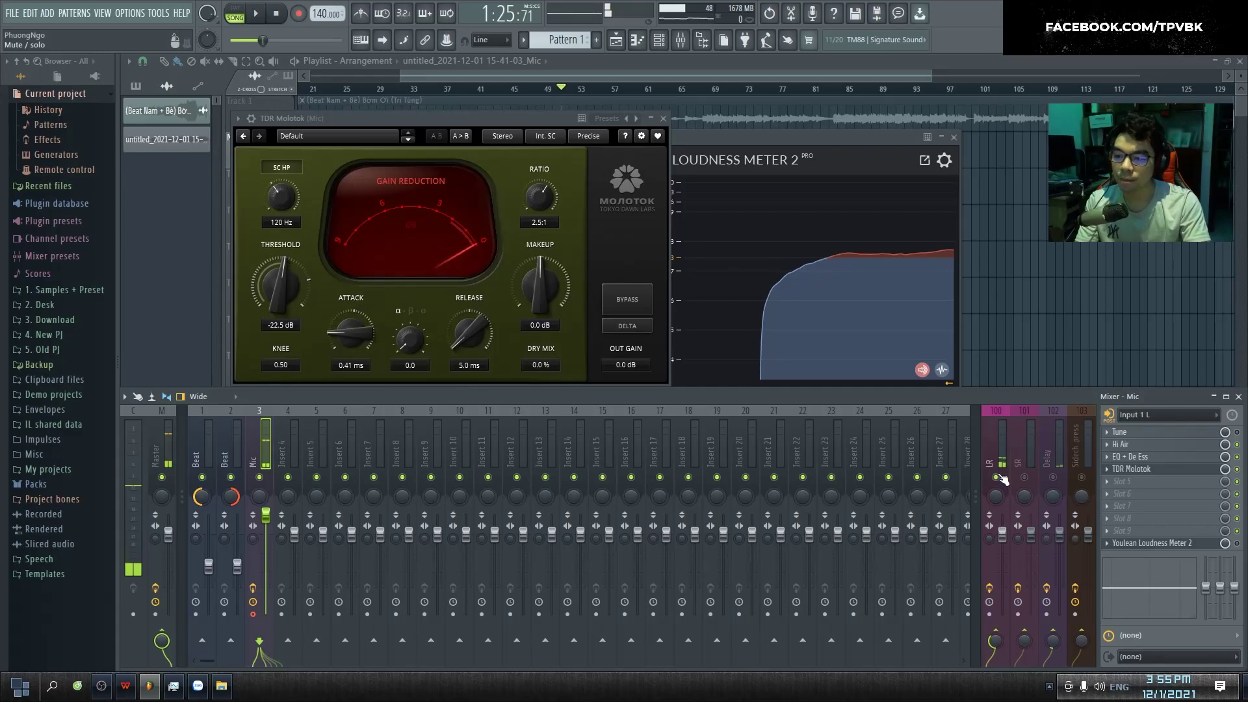
pyautogui.click(1004, 482)
pyautogui.click(1147, 431)
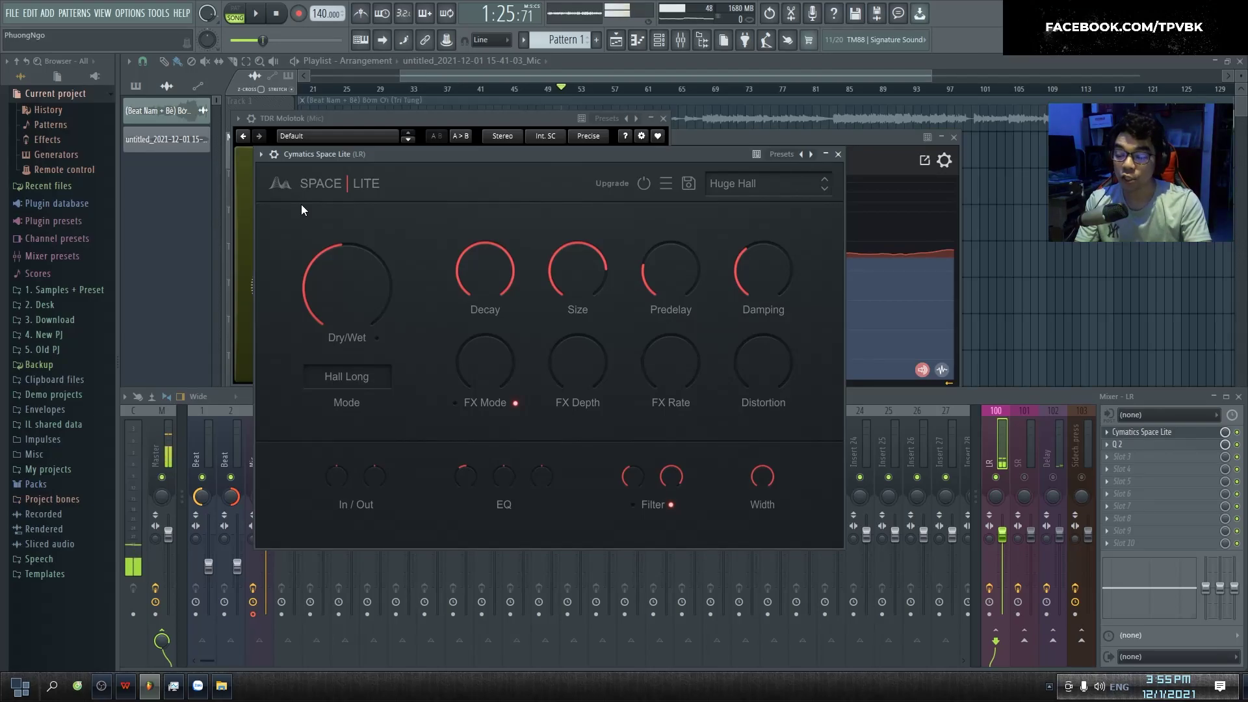
pyautogui.click(838, 154)
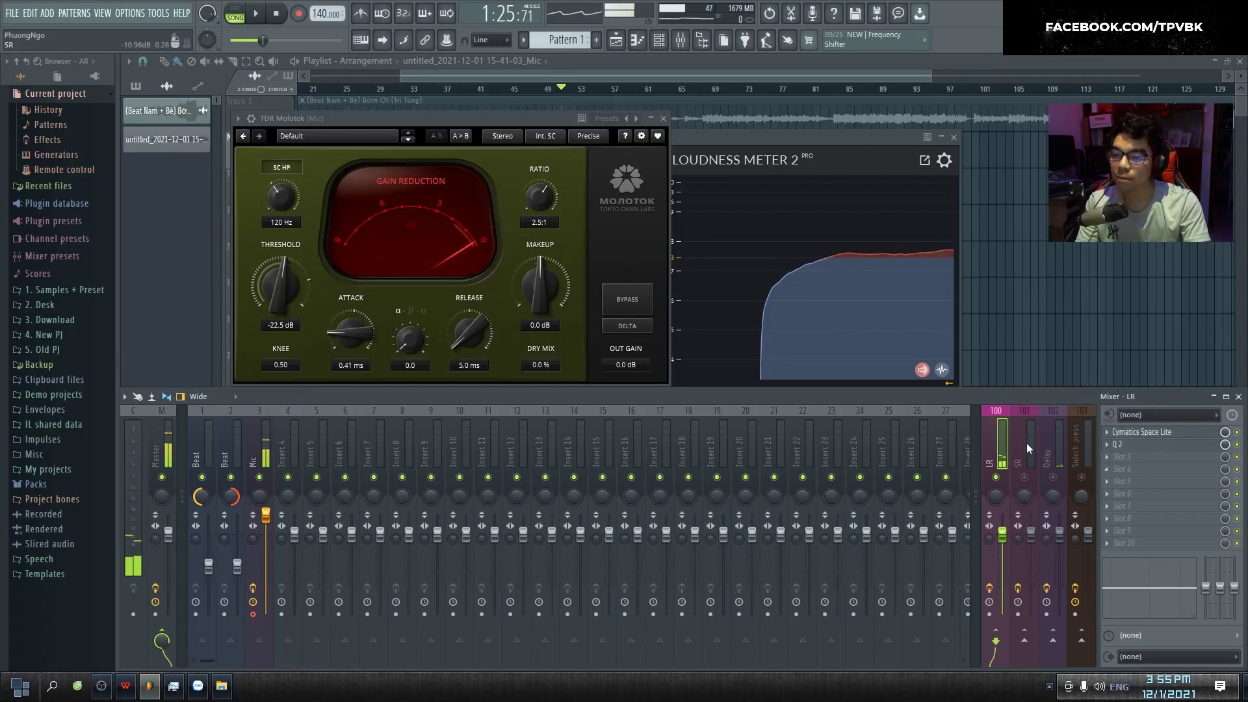
# Unmute the beat on Track 1 and play it from around bar 47 to audition the Mic channel with LR reverb.
pyautogui.click(256, 446)
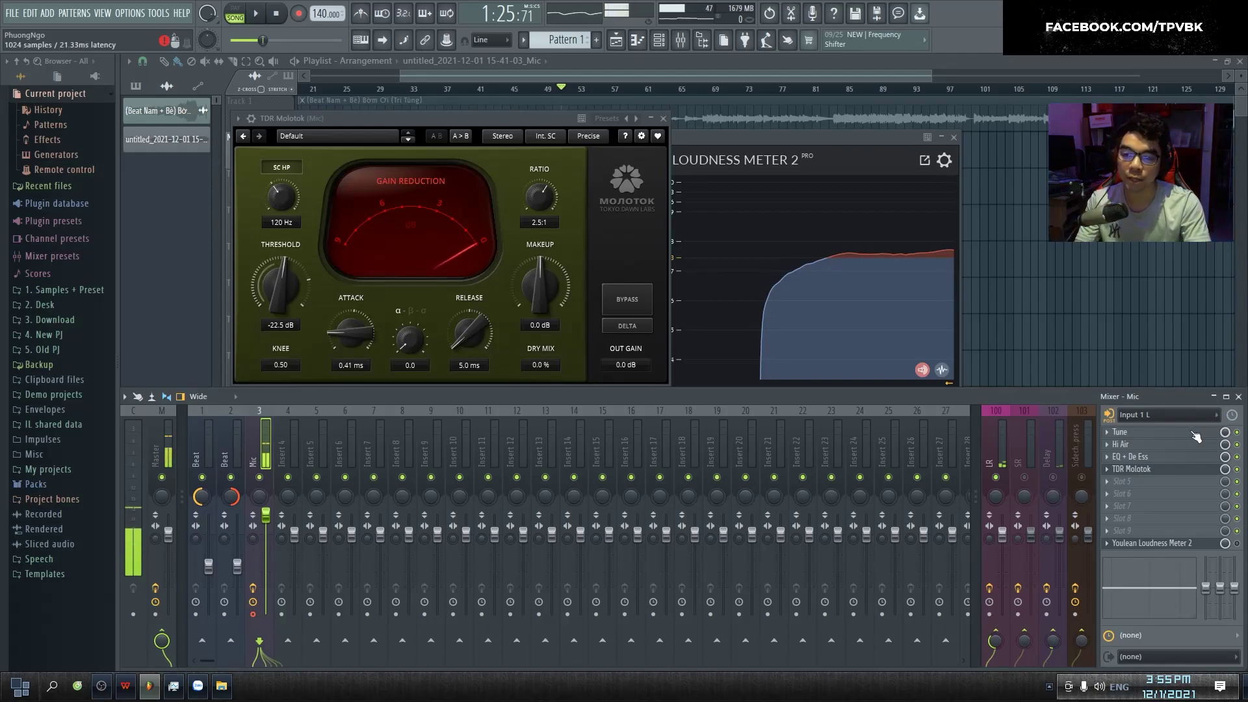
pyautogui.click(285, 109)
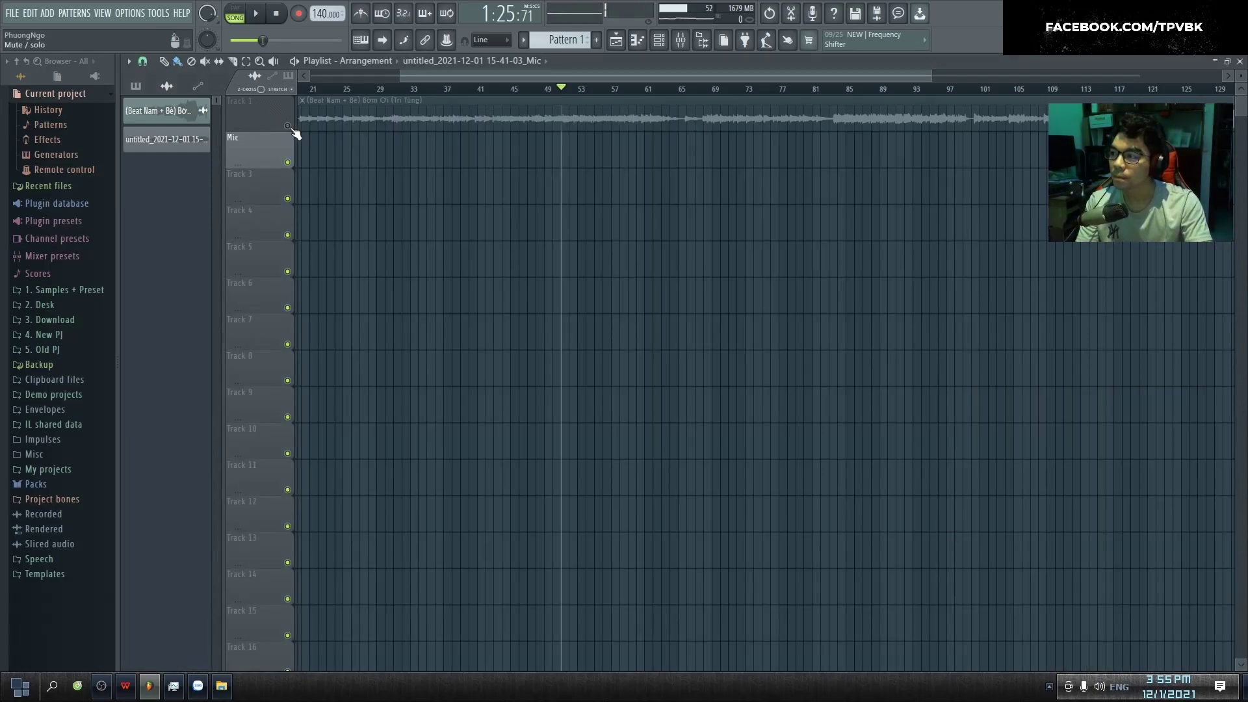
pyautogui.press('space')
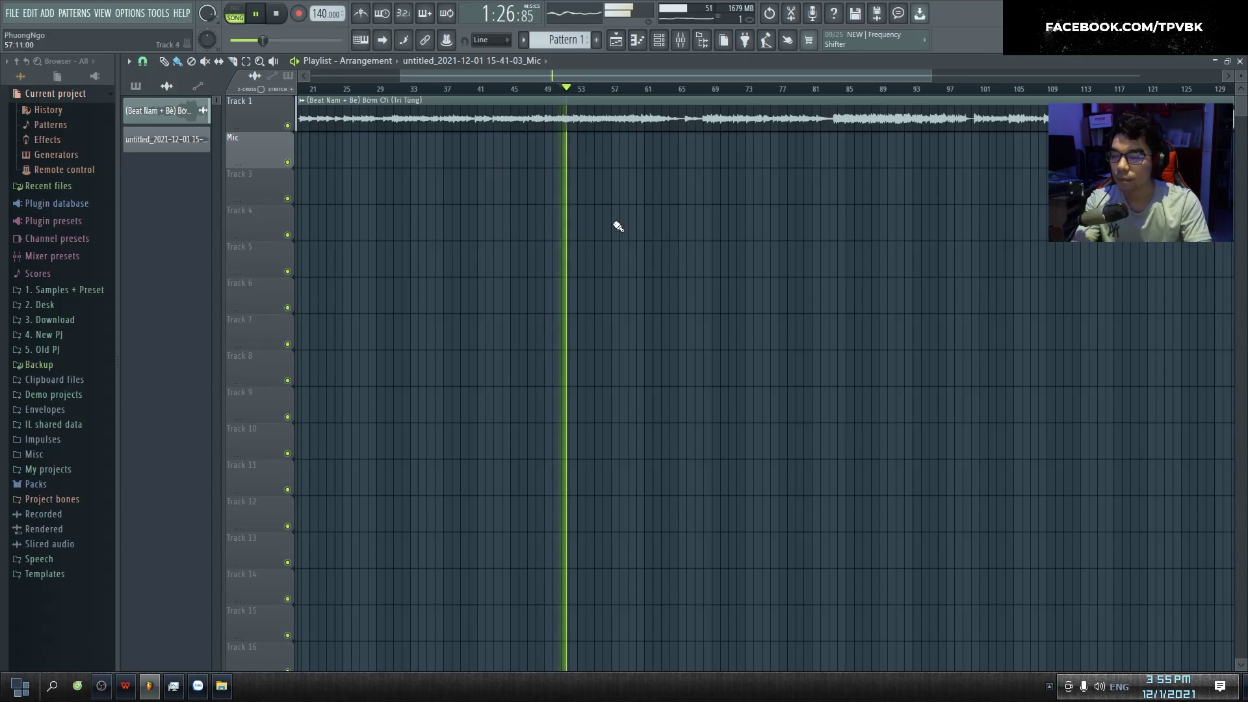
pyautogui.click(529, 91)
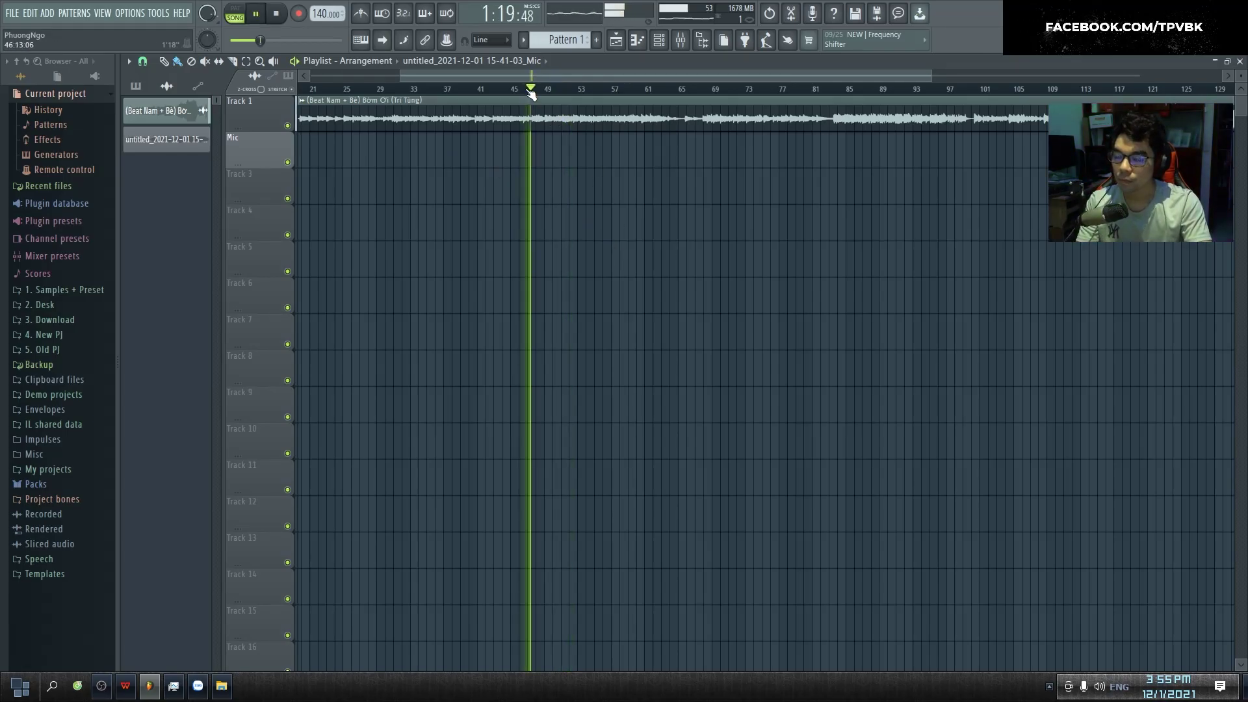
# Open the beat audio clip's channel settings and route it to mixer track 4.
pyautogui.press('F9')
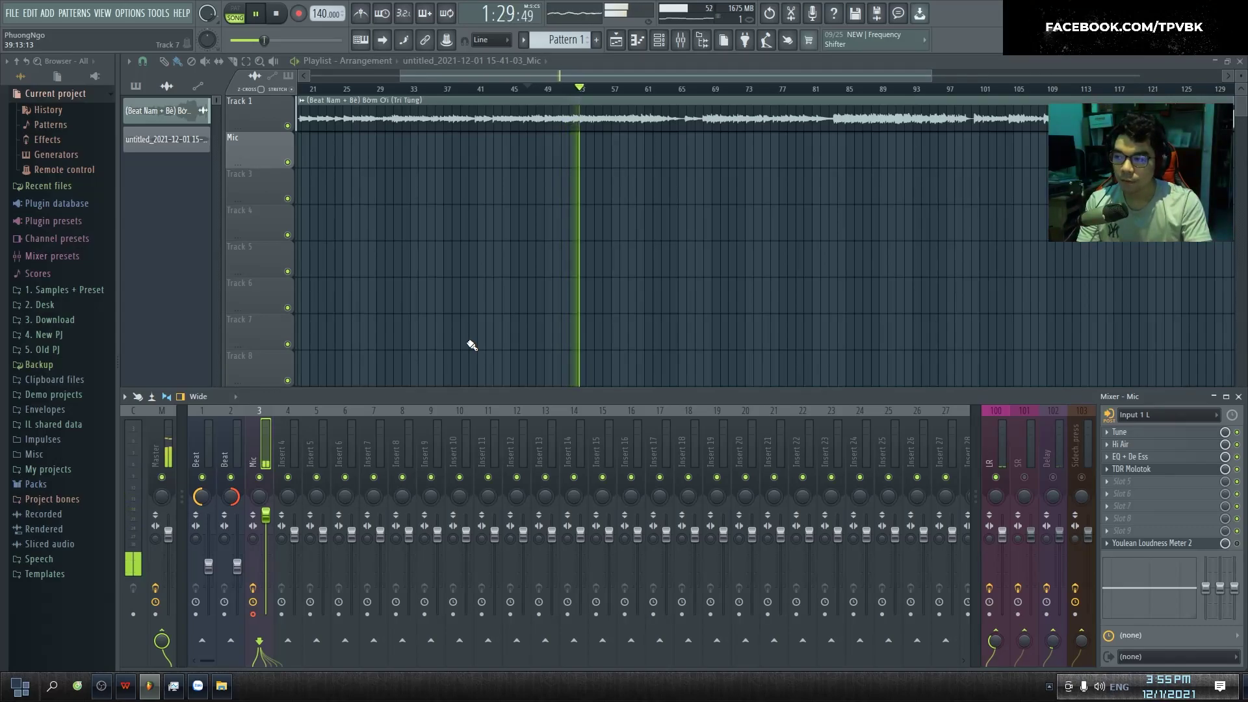
pyautogui.press('F9')
pyautogui.doubleClick(513, 117)
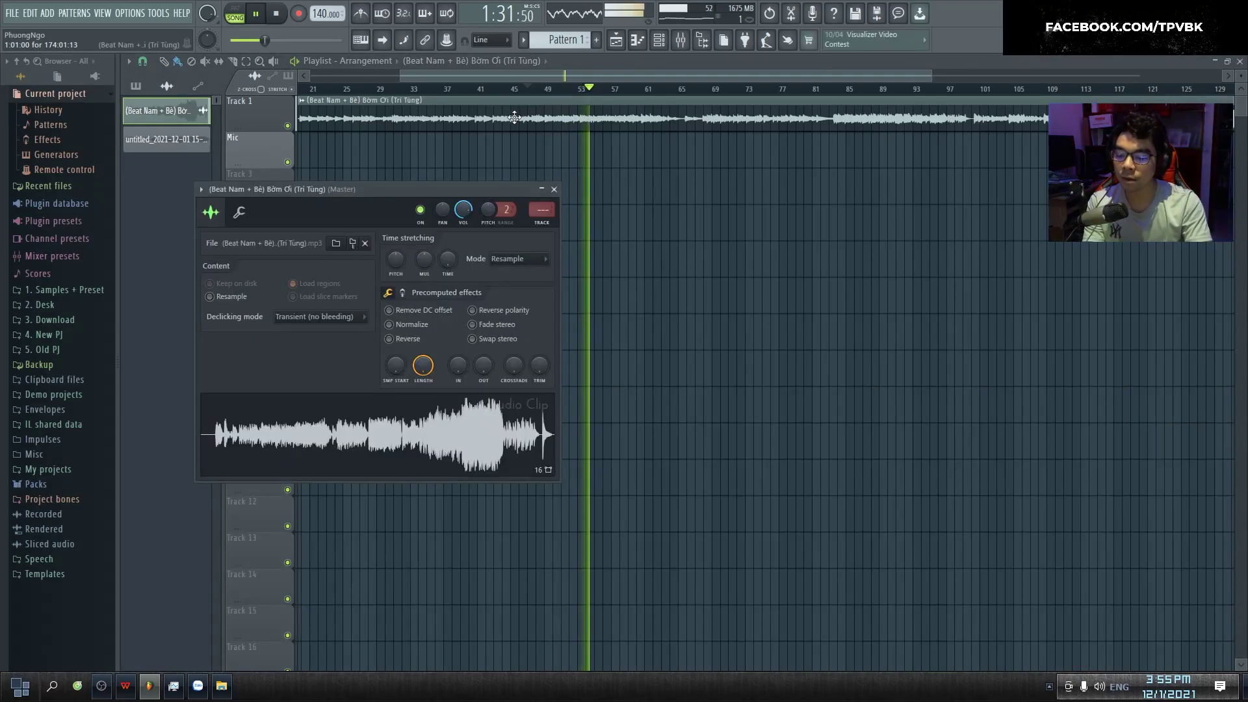
pyautogui.press('F9')
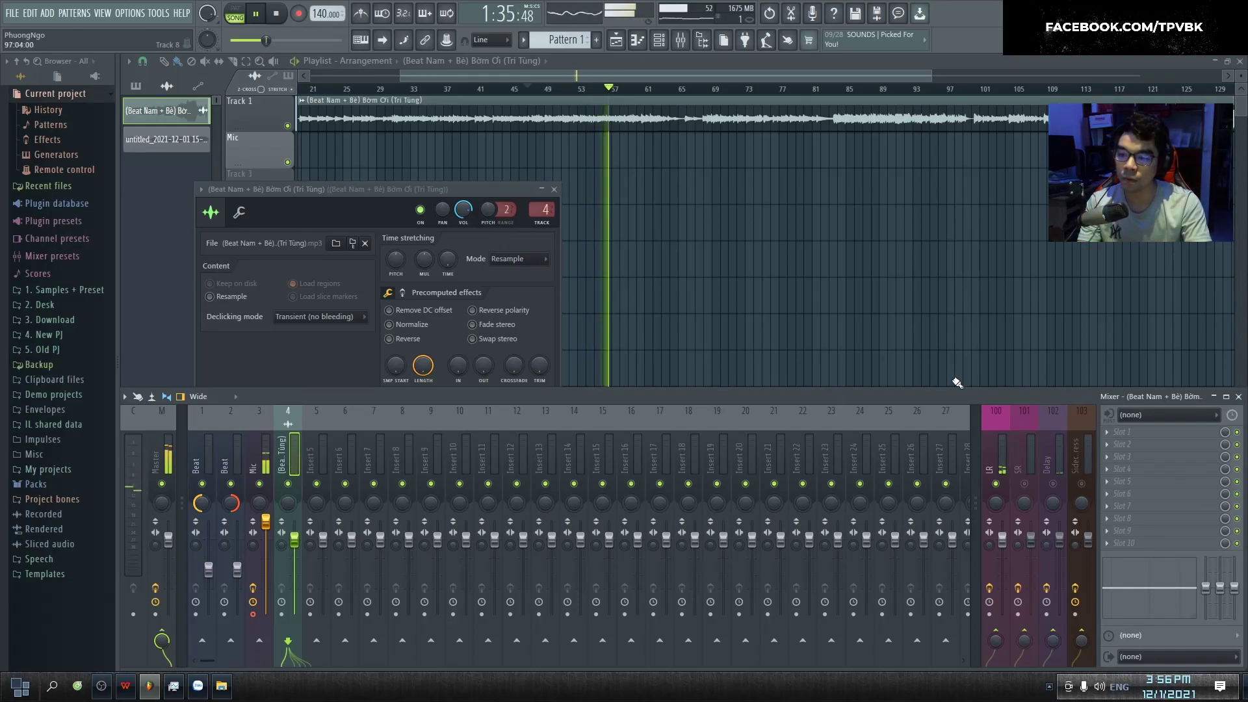
# Adjust the Mic channel's send level to LR during playback, then stop the song.
pyautogui.press('Left')
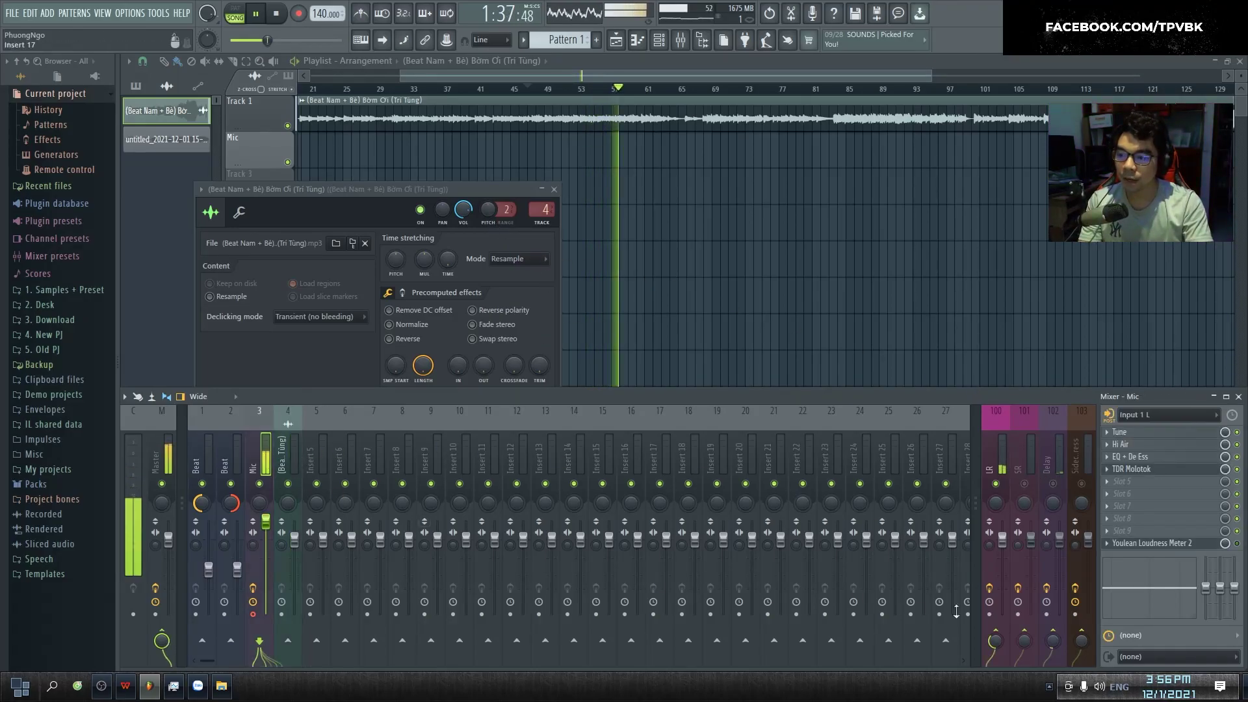
pyautogui.moveTo(994, 647); pyautogui.dragTo(995, 640)
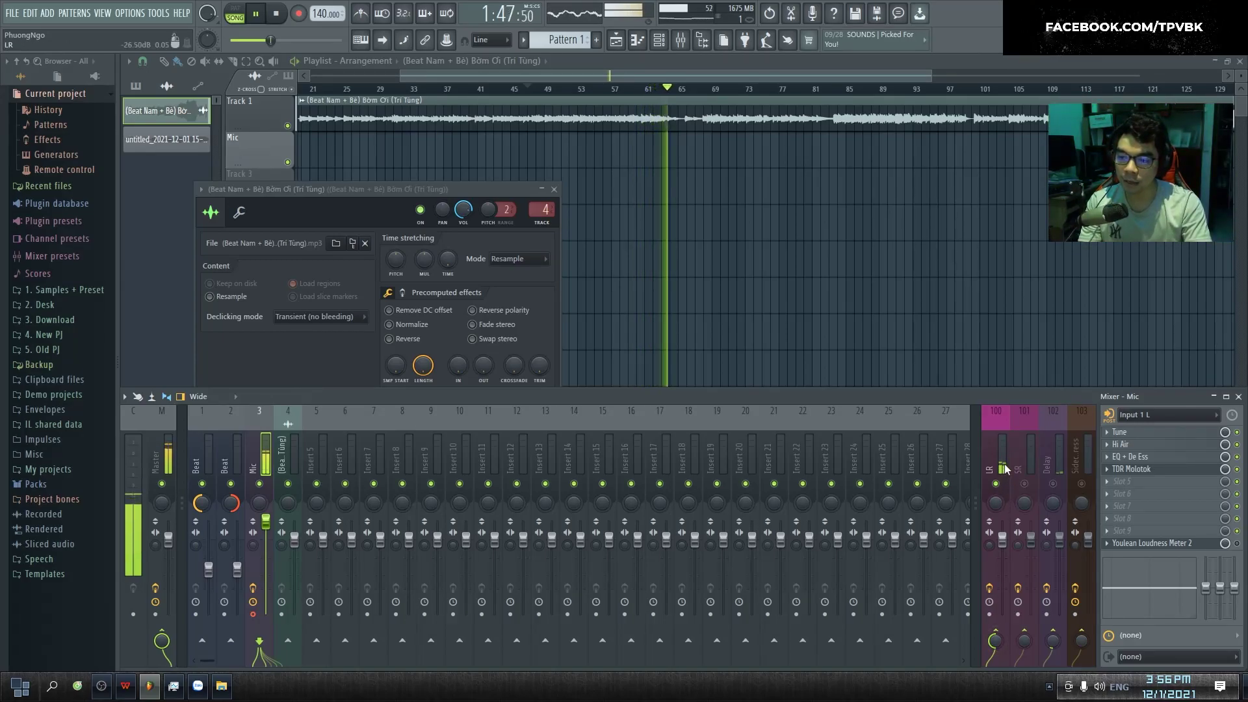
pyautogui.press('space')
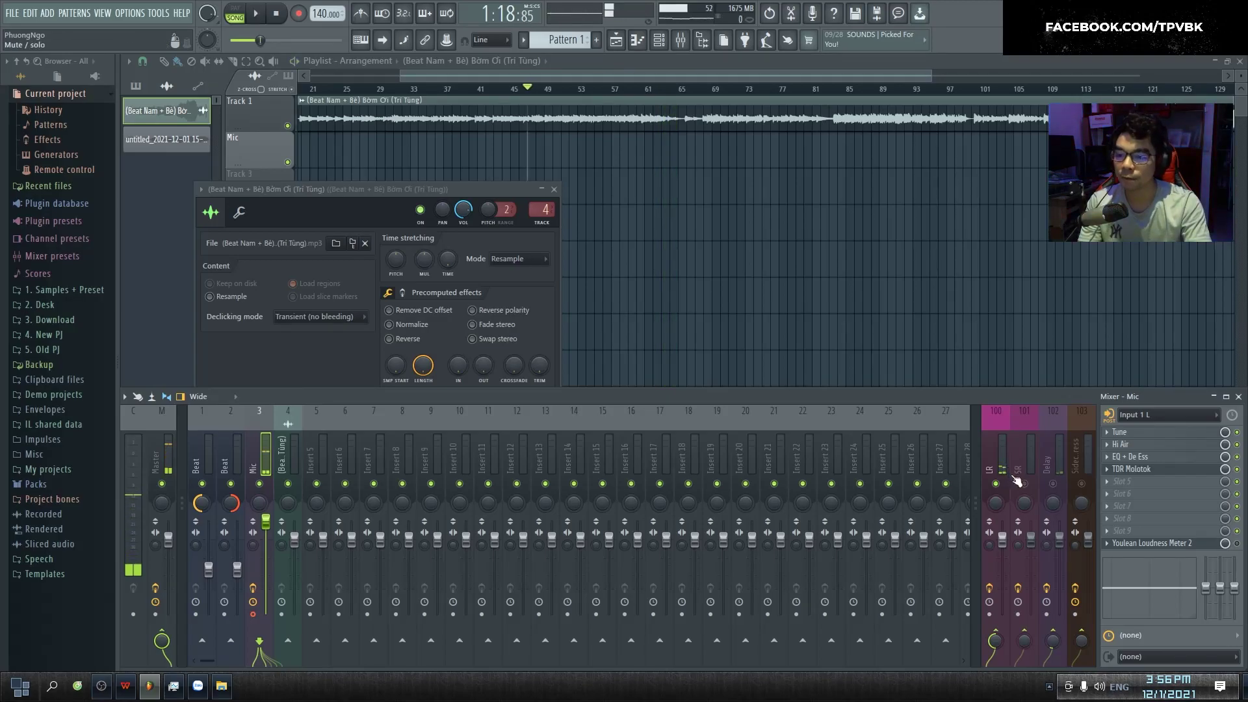
# Disable the LR channel, enable the Delay channel, and open its Delay 2 plugin with the beat clip's settings closed.
pyautogui.click(1049, 462)
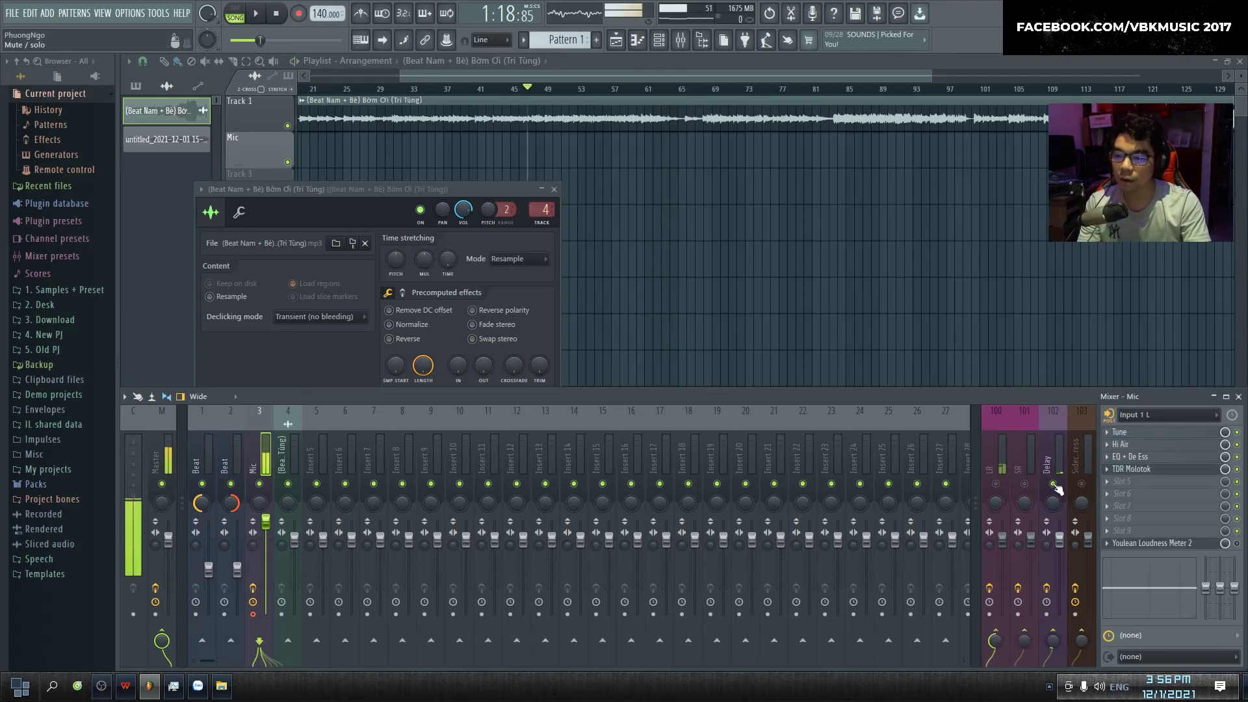
pyautogui.click(1123, 432)
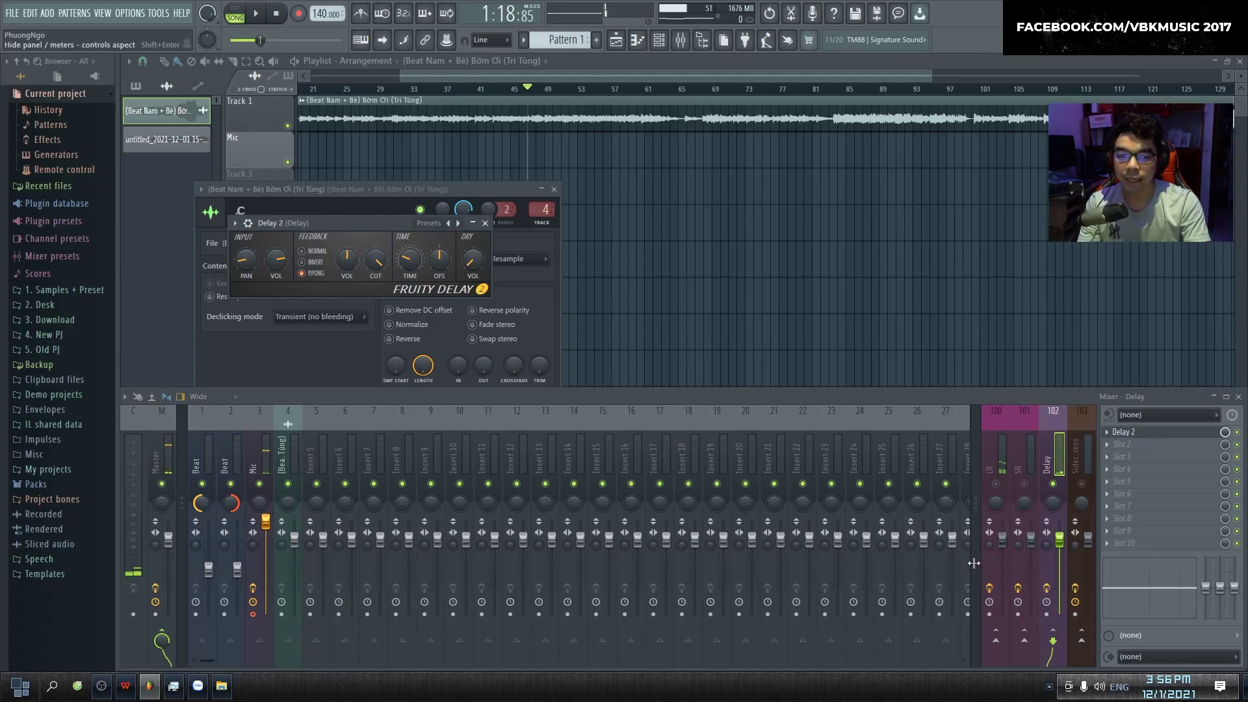
pyautogui.moveTo(388, 224); pyautogui.dragTo(779, 221)
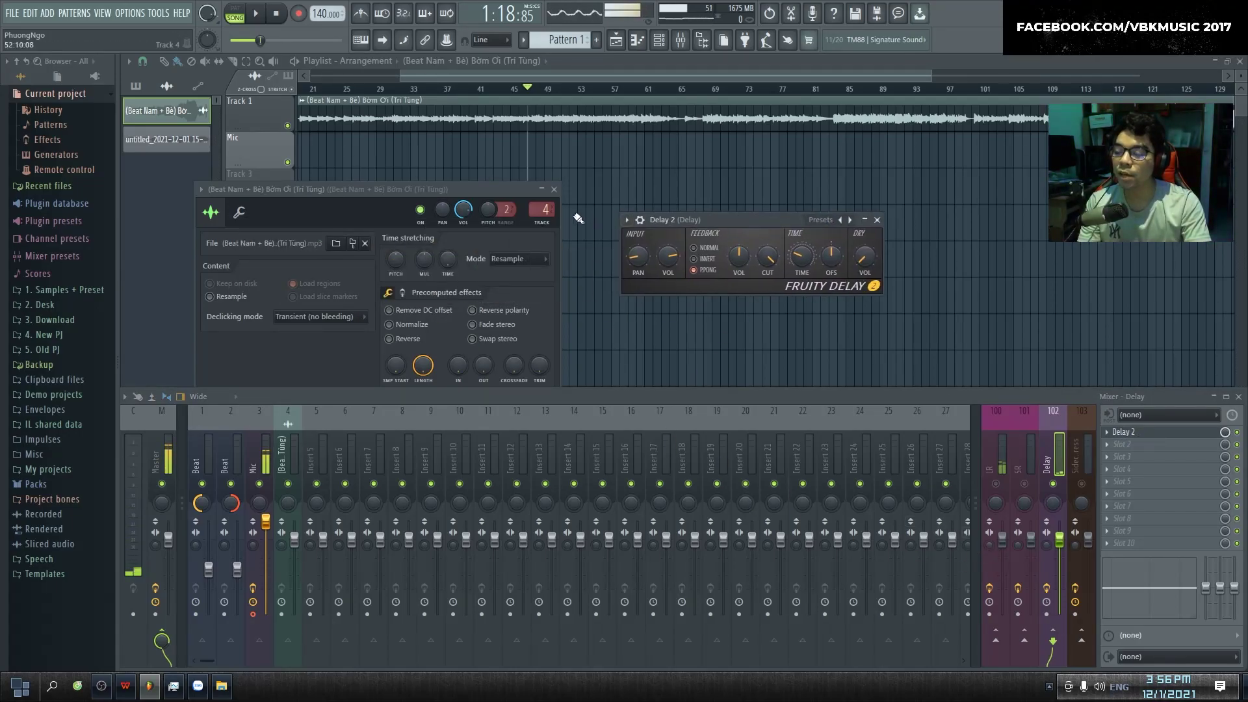
pyautogui.click(553, 189)
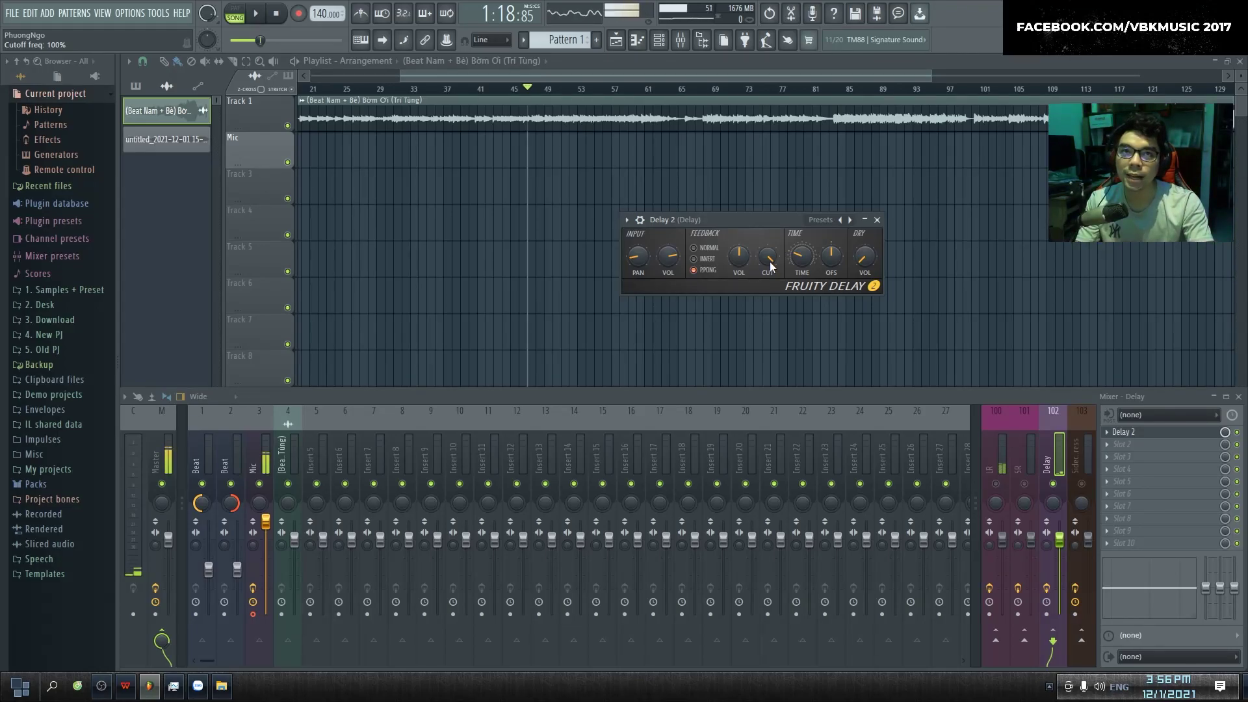
# Try a shorter time in Delay 2 and test it with the Mic's Delay send at 52%.
pyautogui.moveTo(802, 257); pyautogui.dragTo(804, 256)
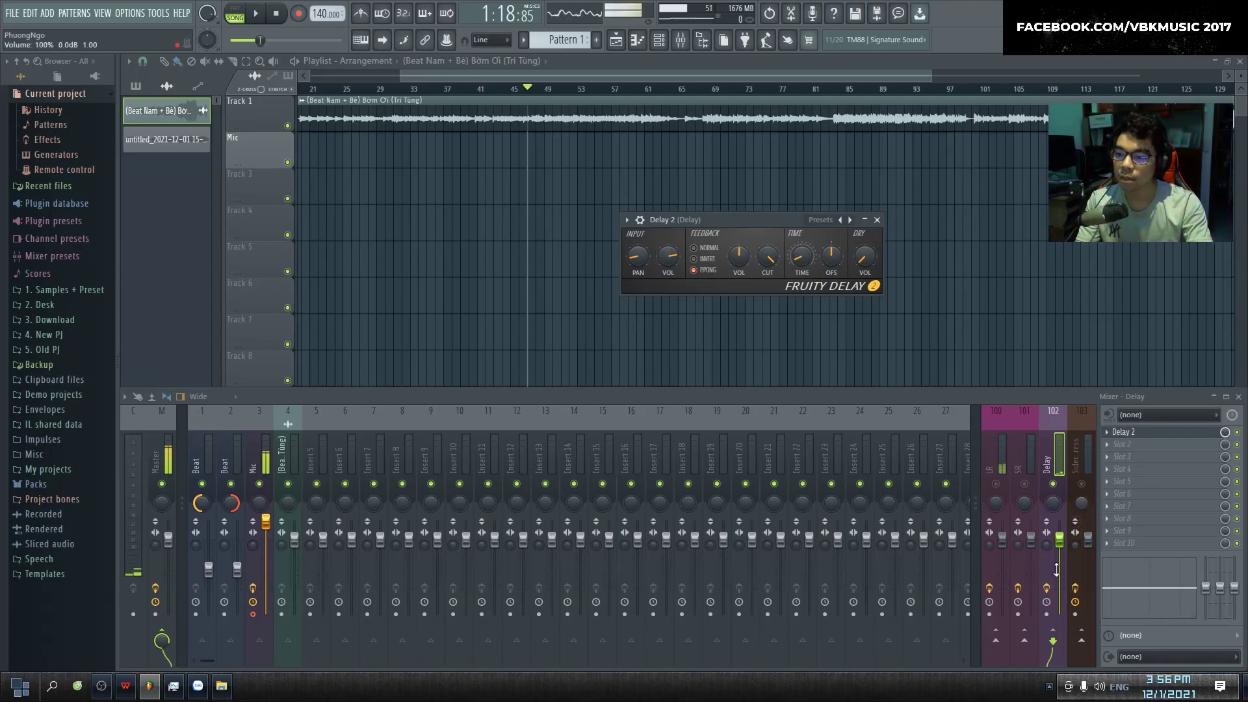
pyautogui.click(267, 467)
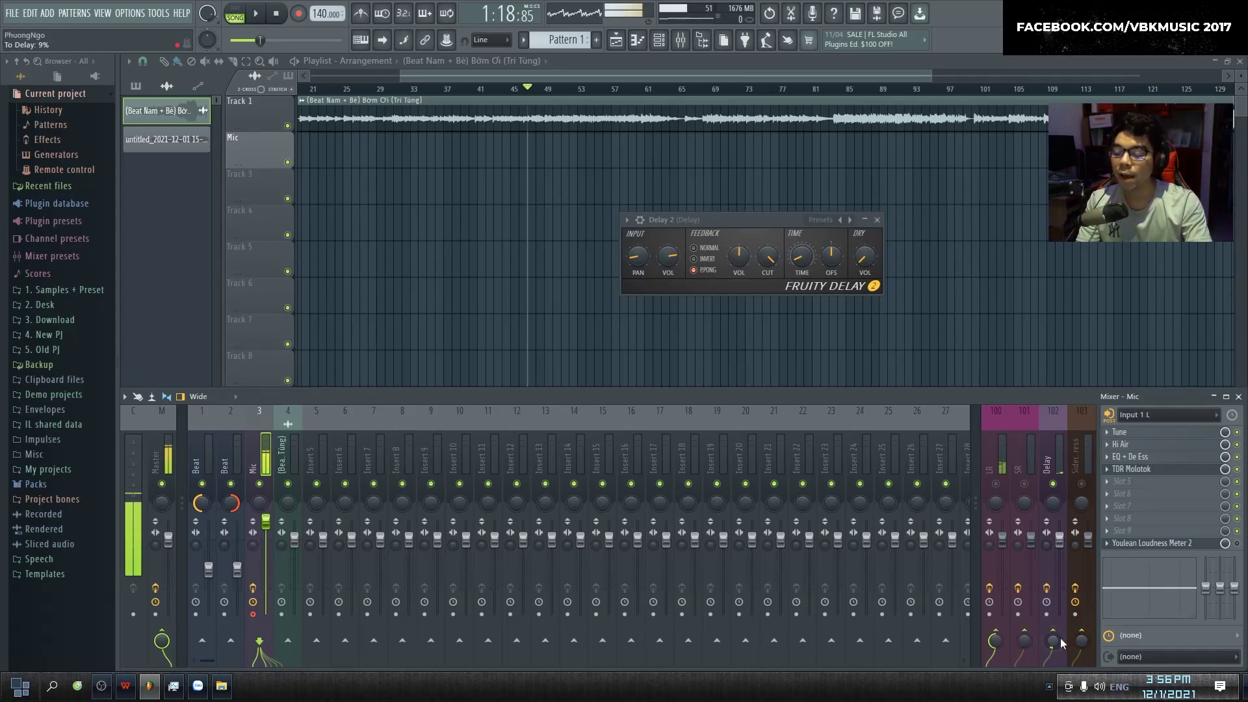
pyautogui.moveTo(1053, 645); pyautogui.dragTo(1053, 623)
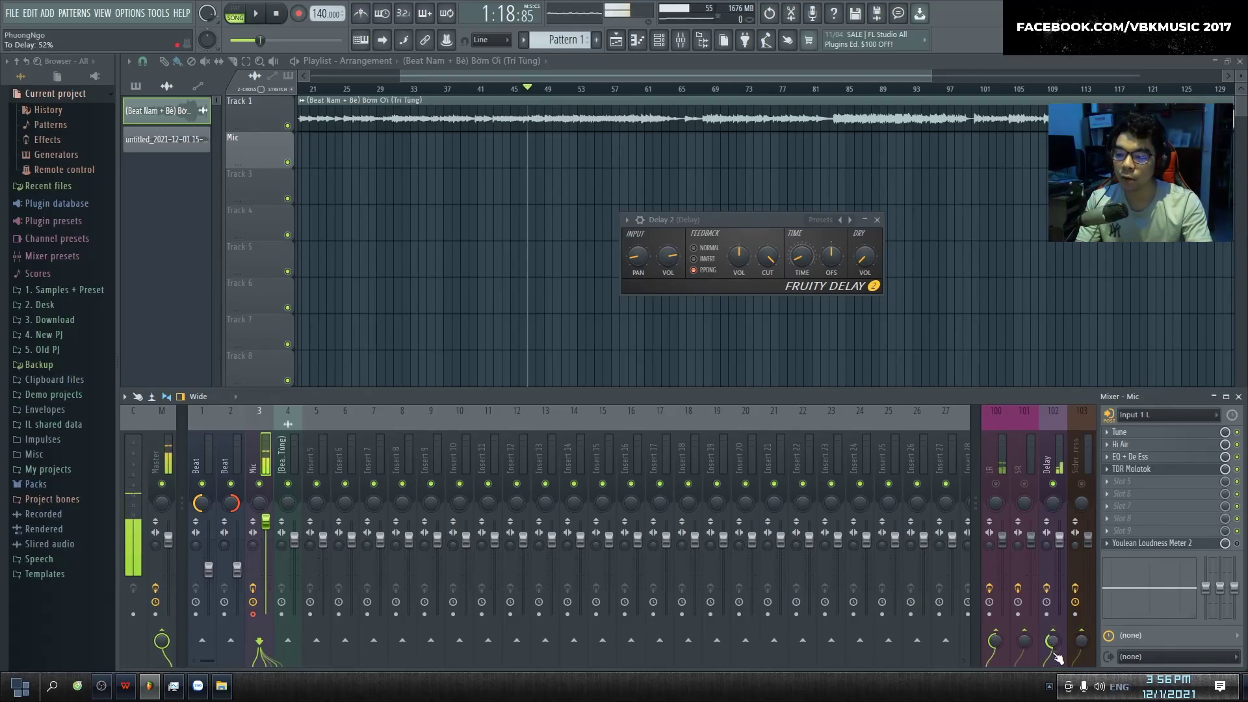
pyautogui.moveTo(1057, 652); pyautogui.dragTo(1057, 651)
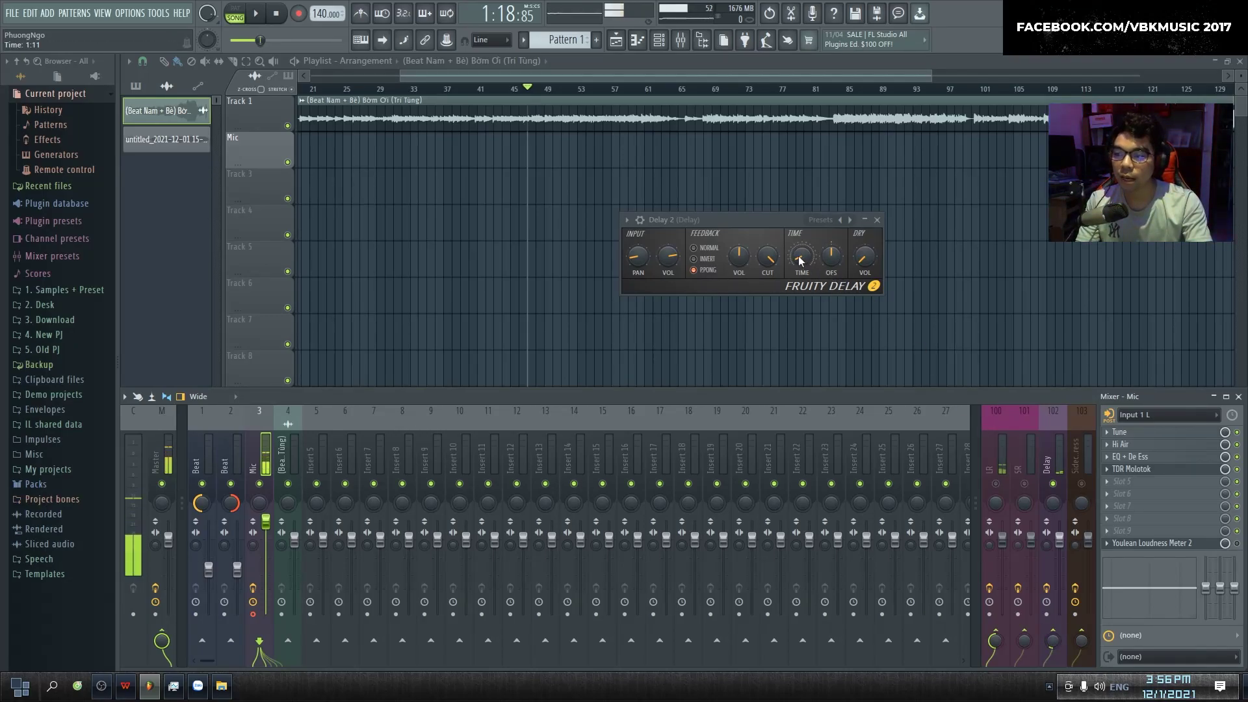
# Set Delay 2's time to 4:00 and the Mic's Delay send to 15%, with the LR channel enabled again.
pyautogui.click(1046, 463)
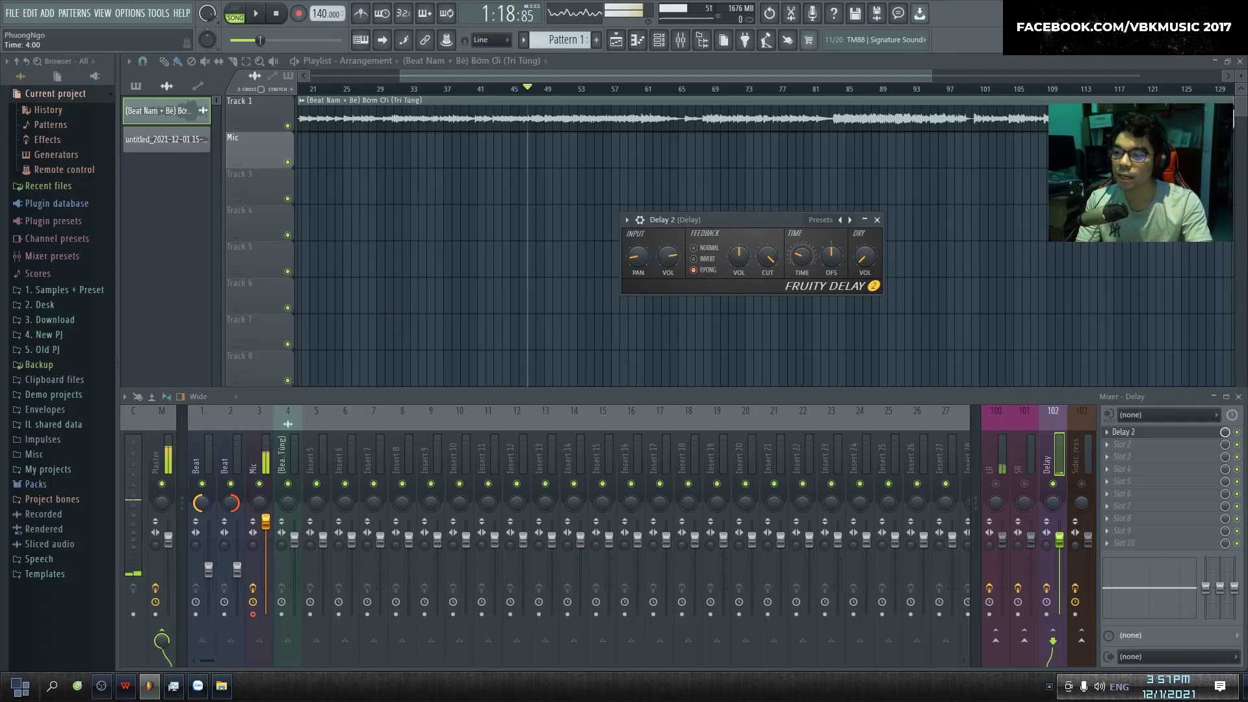
pyautogui.press('space')
pyautogui.press('space')
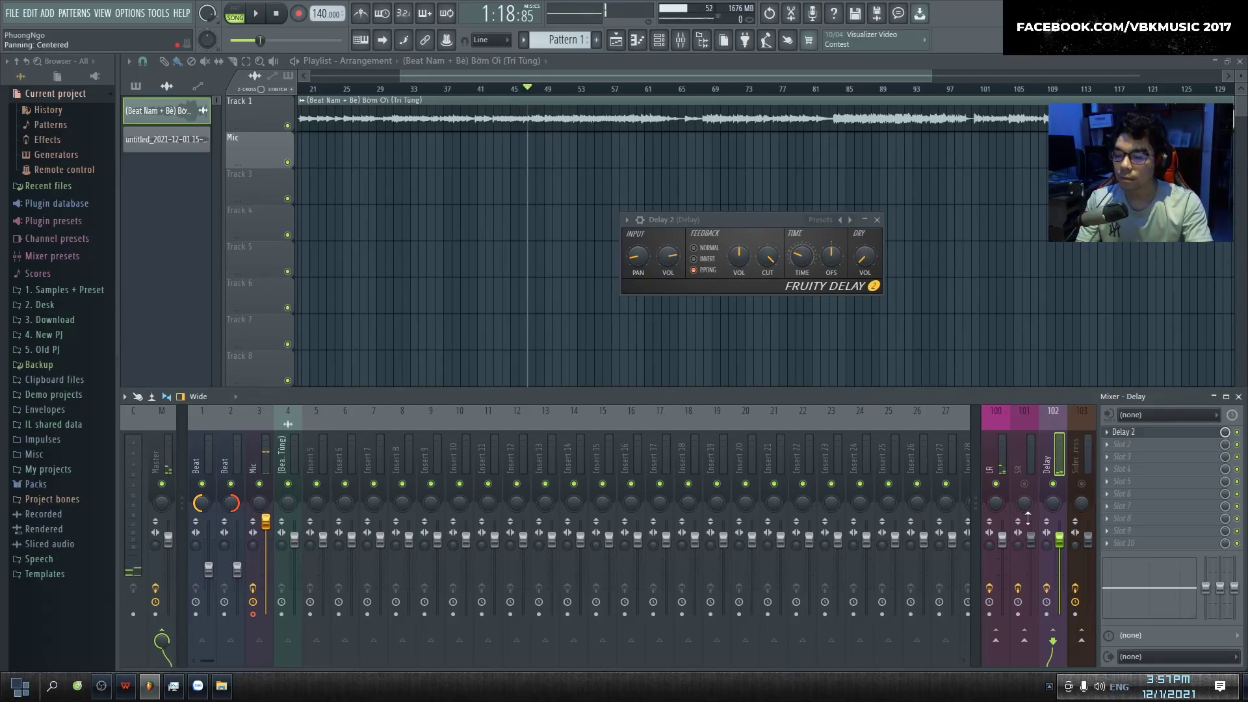
pyautogui.click(267, 458)
pyautogui.moveTo(1053, 641); pyautogui.dragTo(1053, 636)
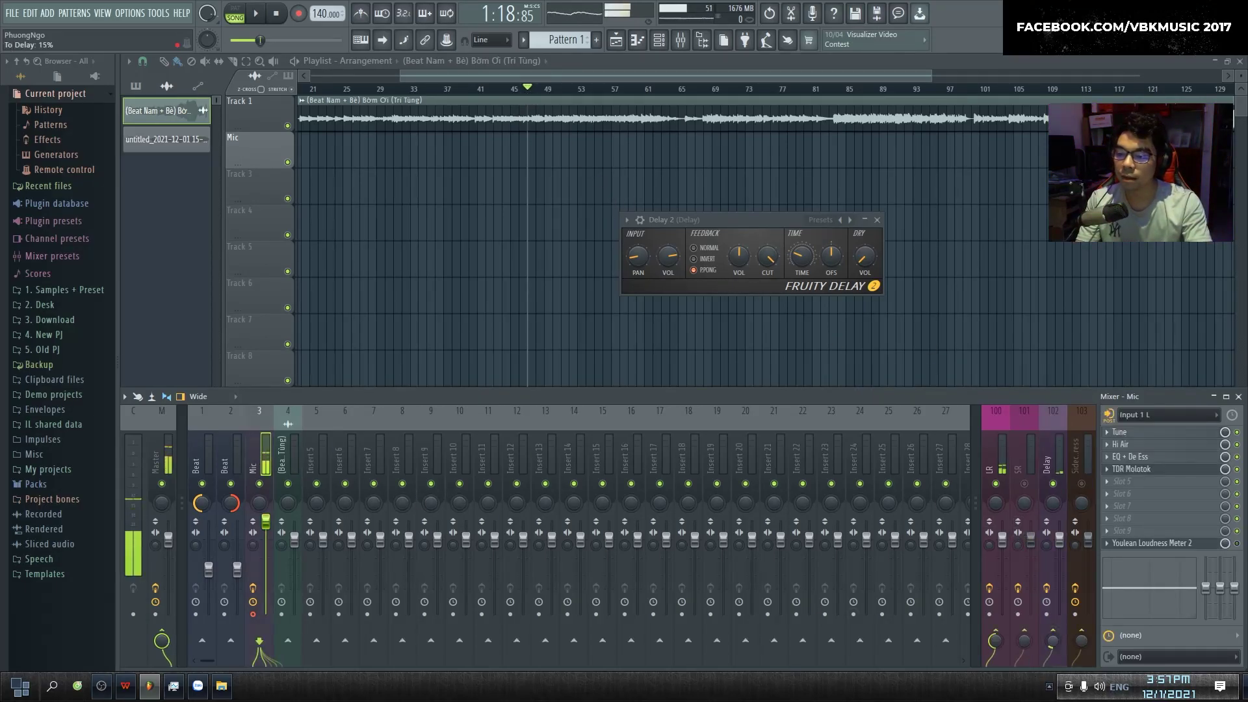
# Play the beat repeatedly from around bars 55 to 59 and audition the vocal's reverb and delay levels in the mixer.
pyautogui.click(621, 89)
pyautogui.press('space')
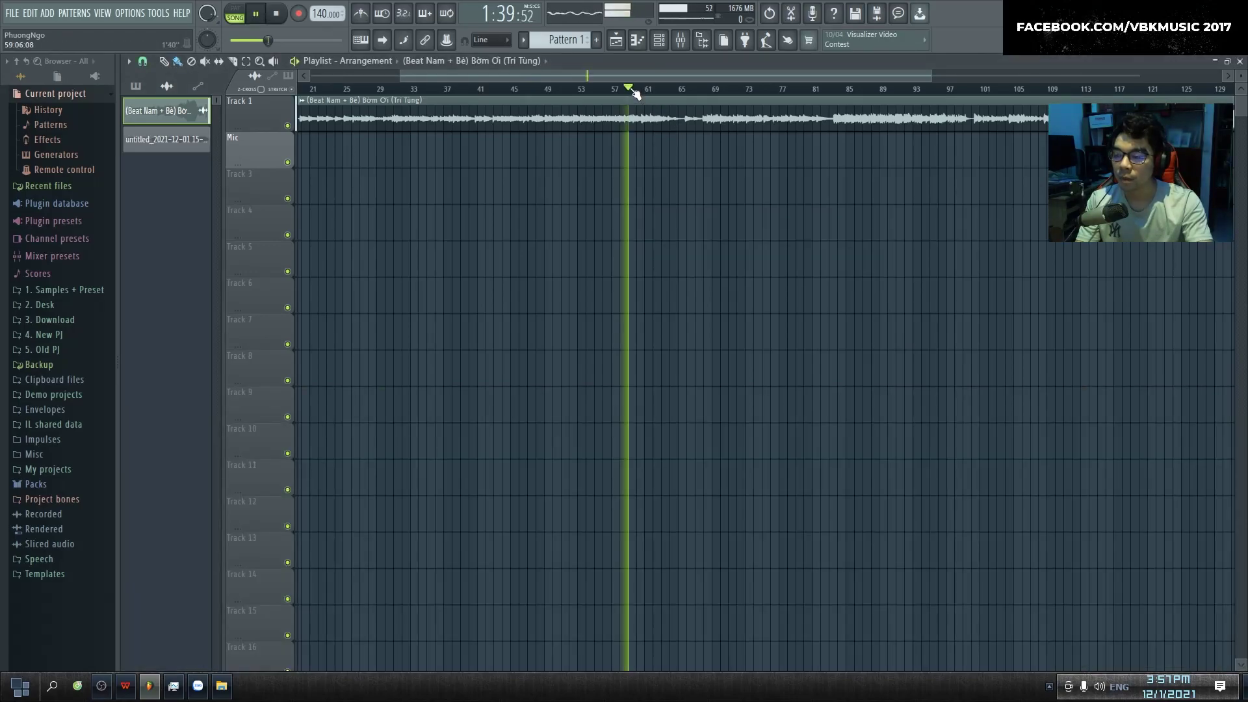
pyautogui.moveTo(626, 89); pyautogui.dragTo(611, 91)
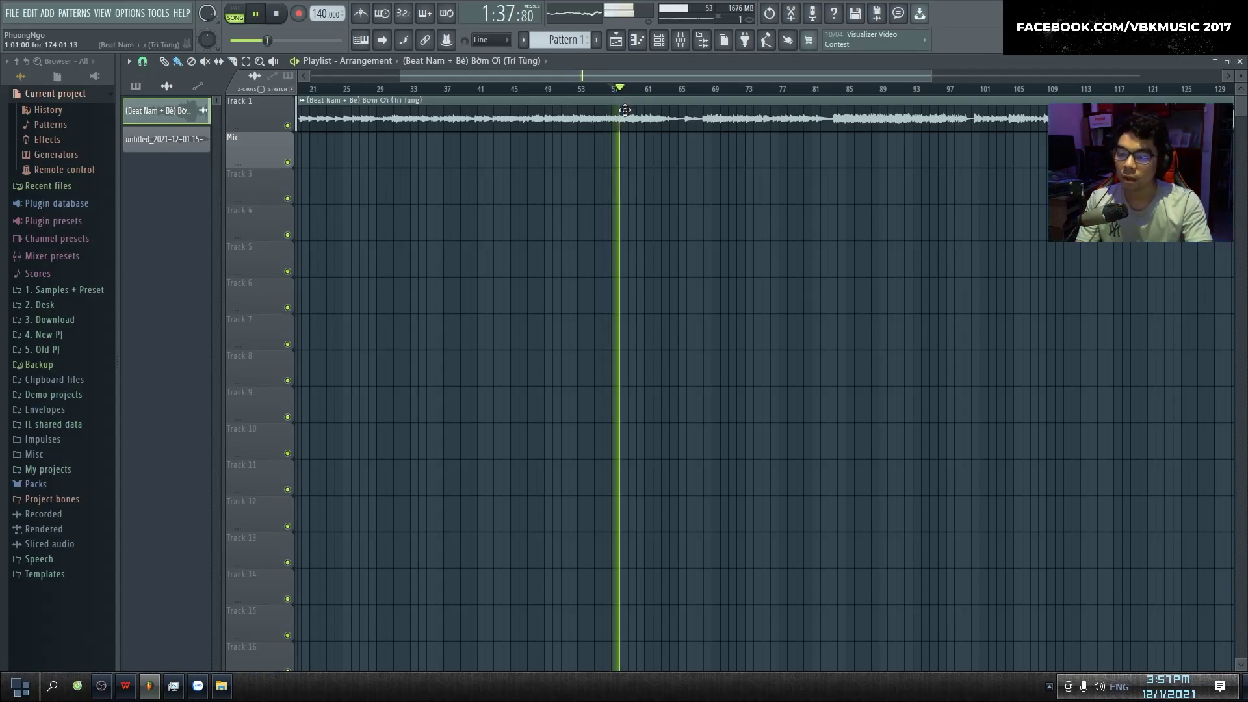
pyautogui.press('F9')
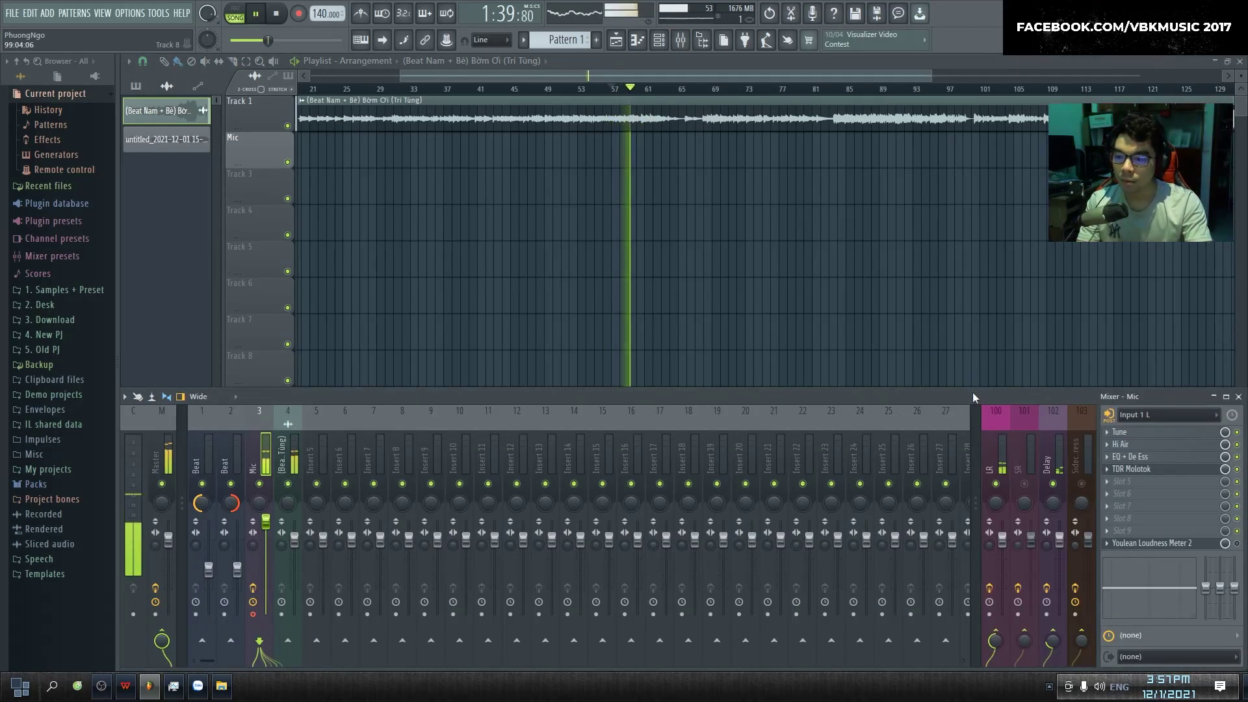
pyautogui.press('F9')
pyautogui.click(612, 91)
pyautogui.click(604, 91)
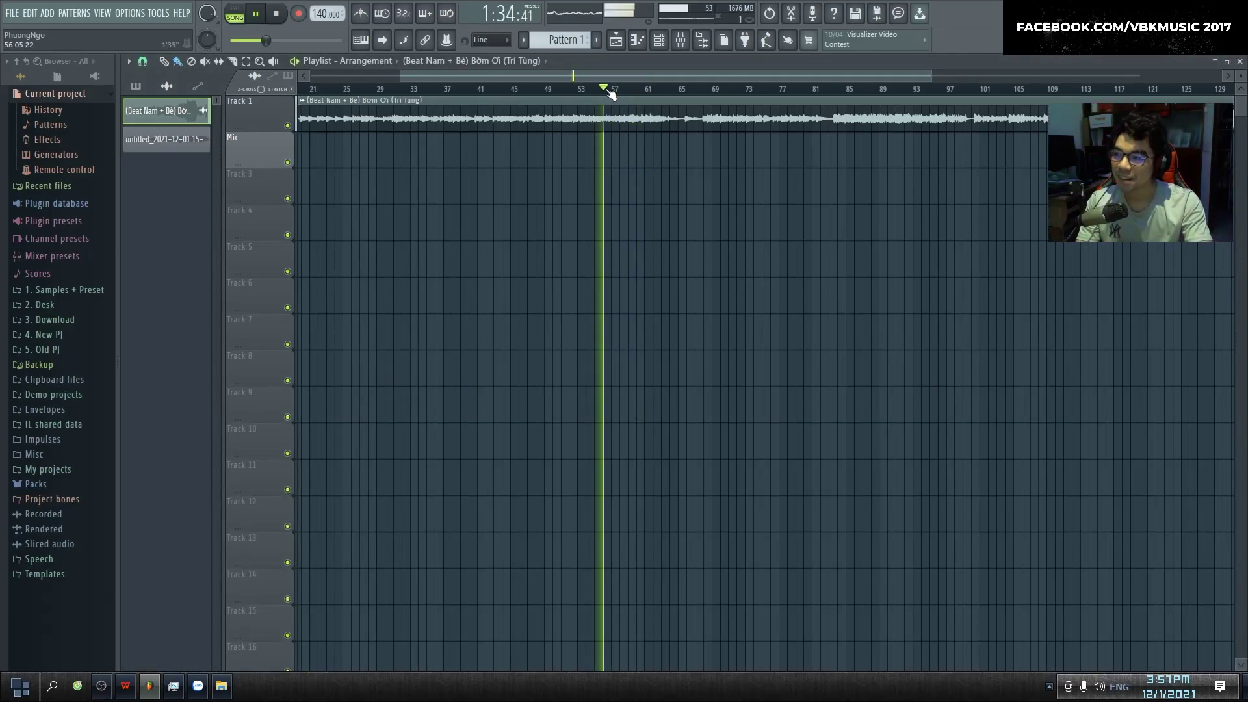
pyautogui.press('F9')
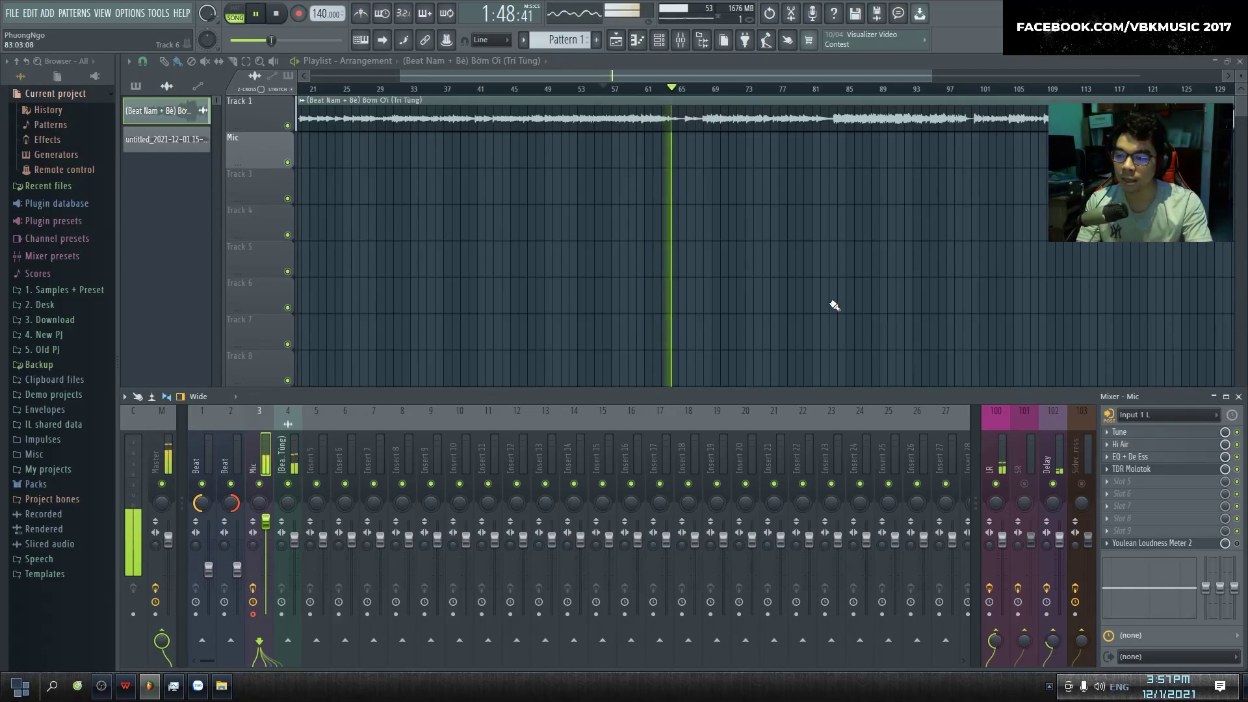
pyautogui.press('space')
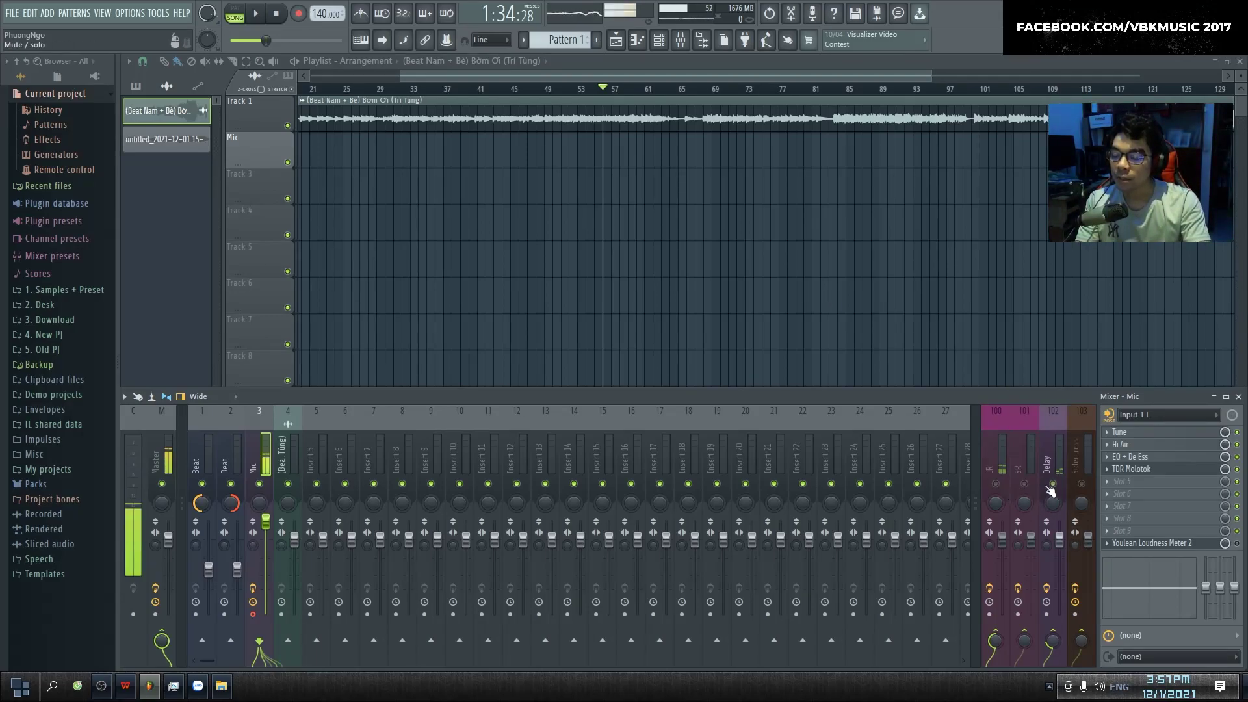
# Set the Mic's Delay send to 20% and start playback from the beat's intro around bar 8.
pyautogui.moveTo(1052, 640); pyautogui.dragTo(1053, 642)
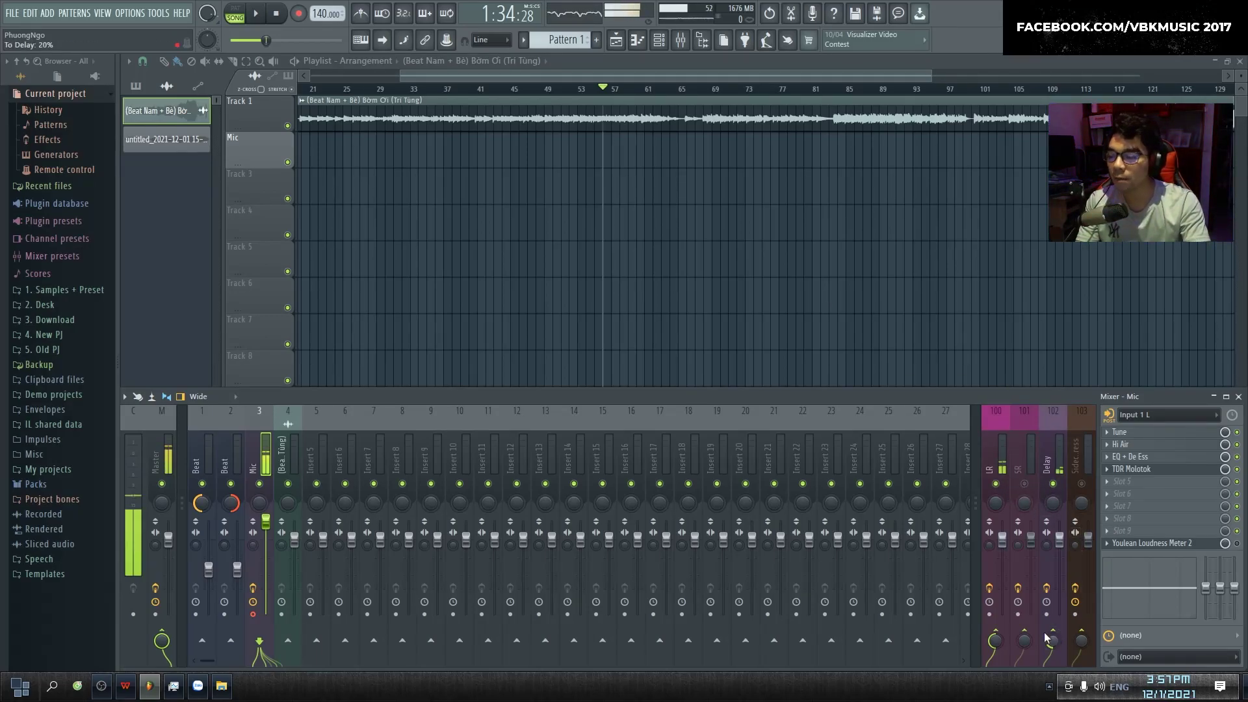
pyautogui.press('F9')
pyautogui.moveTo(499, 76); pyautogui.dragTo(408, 76)
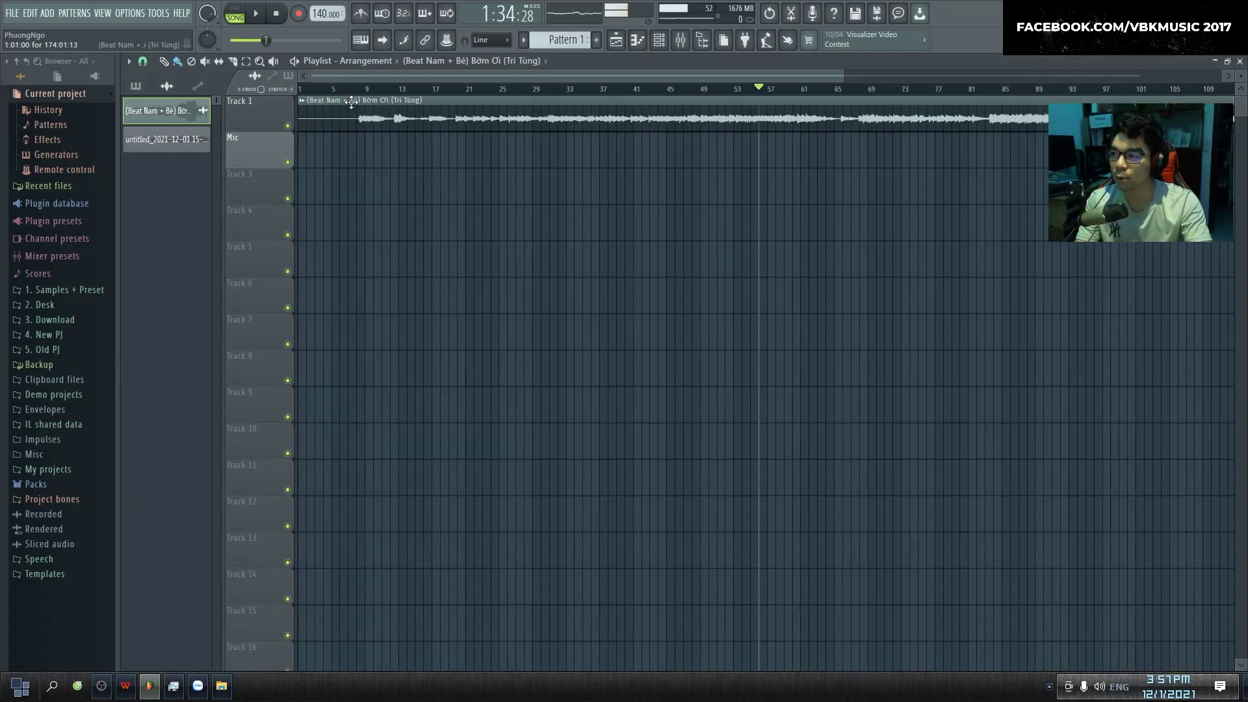
pyautogui.click(357, 91)
pyautogui.press('space')
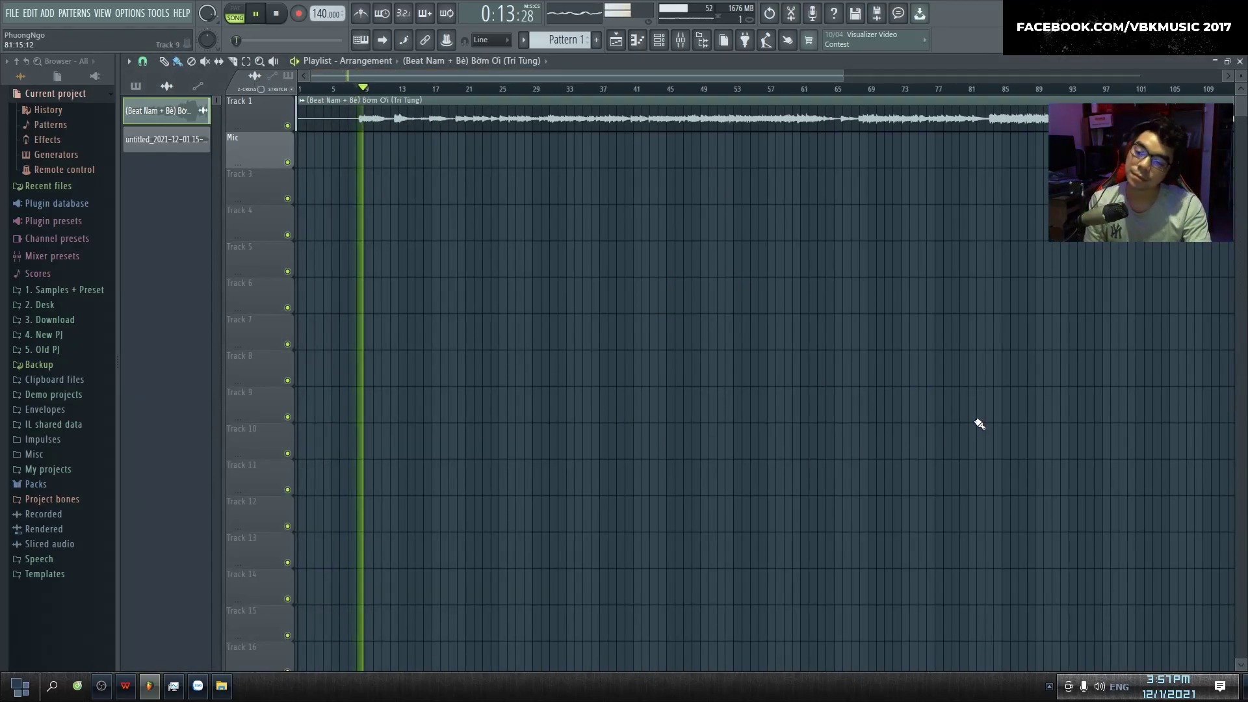
# Lower the Mic channel's volume to 109% while the beat plays.
pyautogui.press('F9')
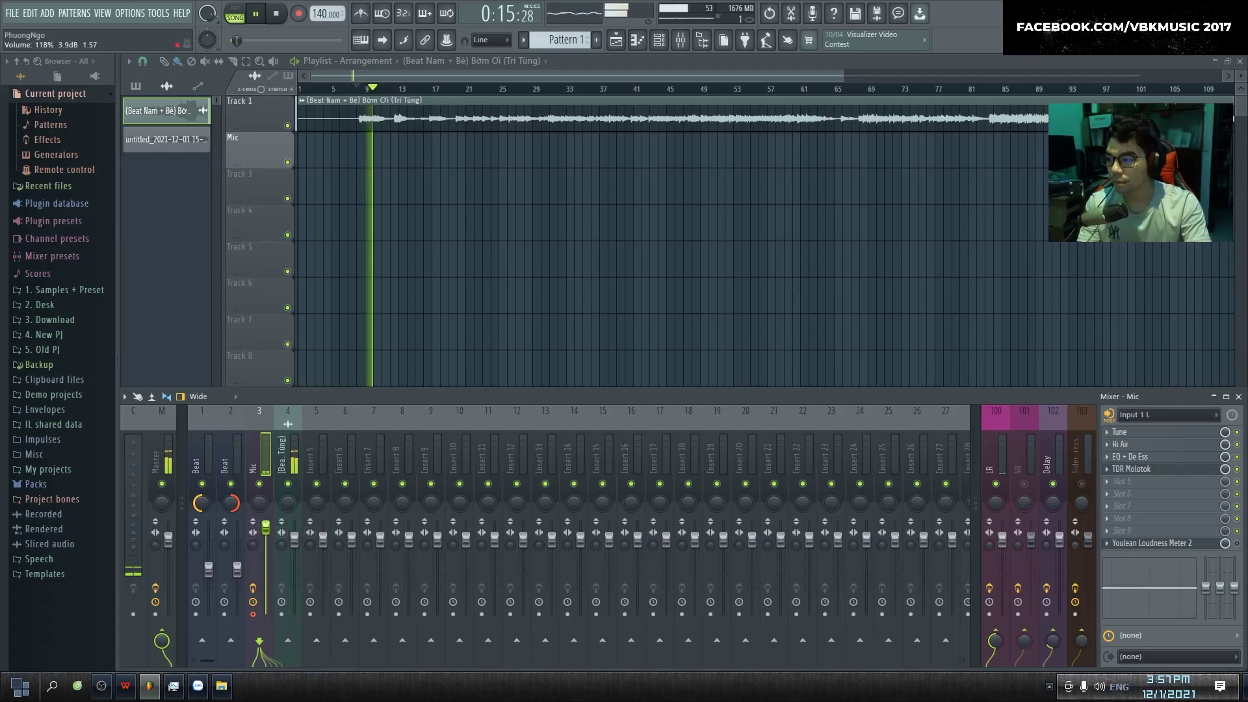
pyautogui.scroll(-1, 266, 533)
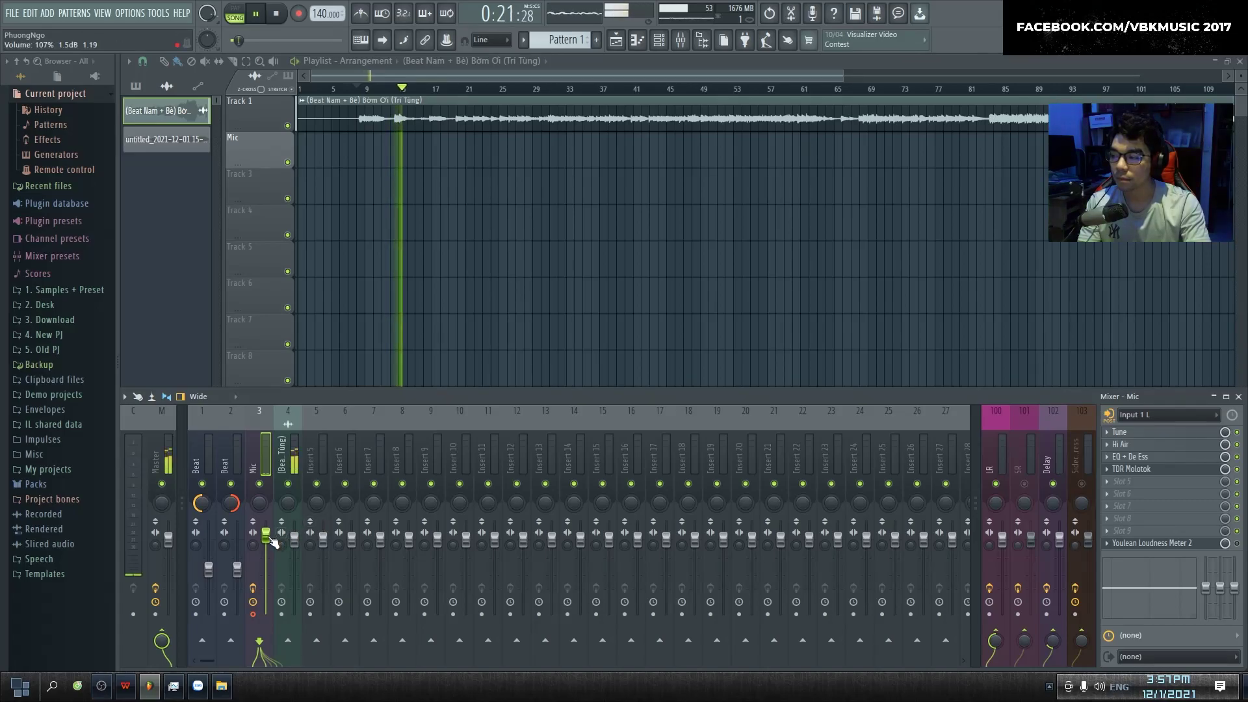
pyautogui.scroll(1, 265, 533)
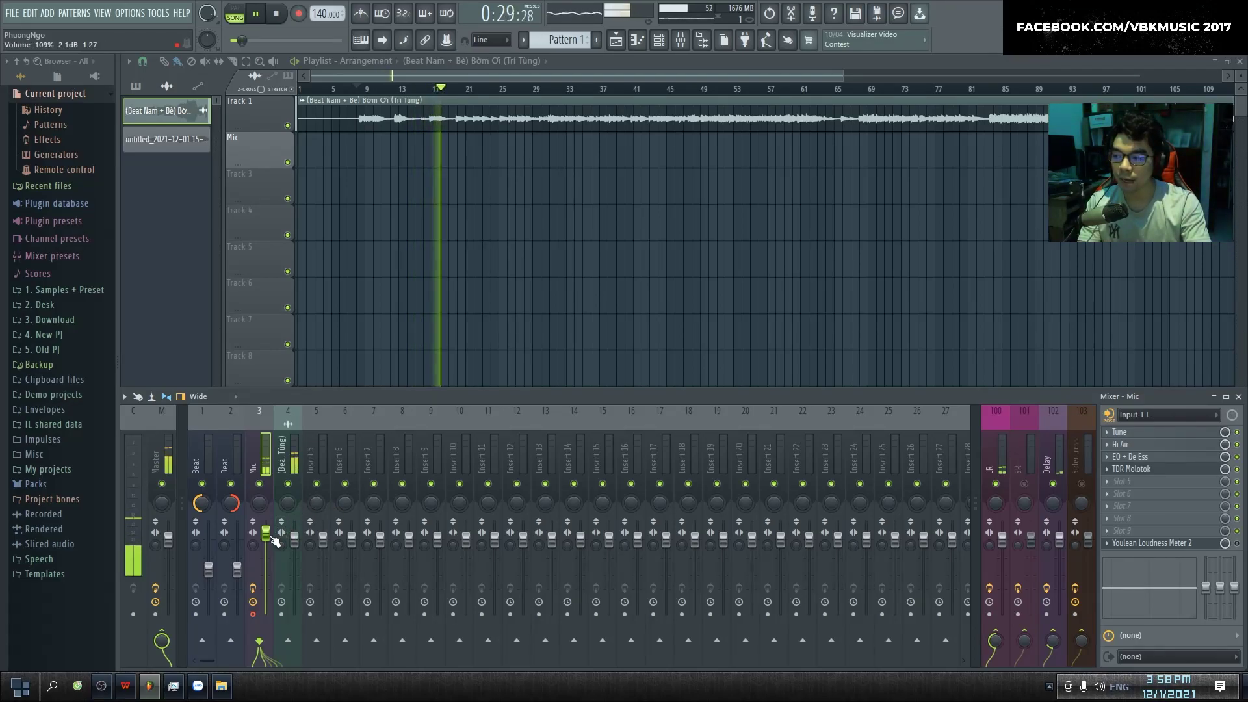
# Fine-tune the Mic's Delay send and compare the vocal with the LR and Delay channels off and on.
pyautogui.moveTo(1051, 640); pyautogui.dragTo(1051, 644)
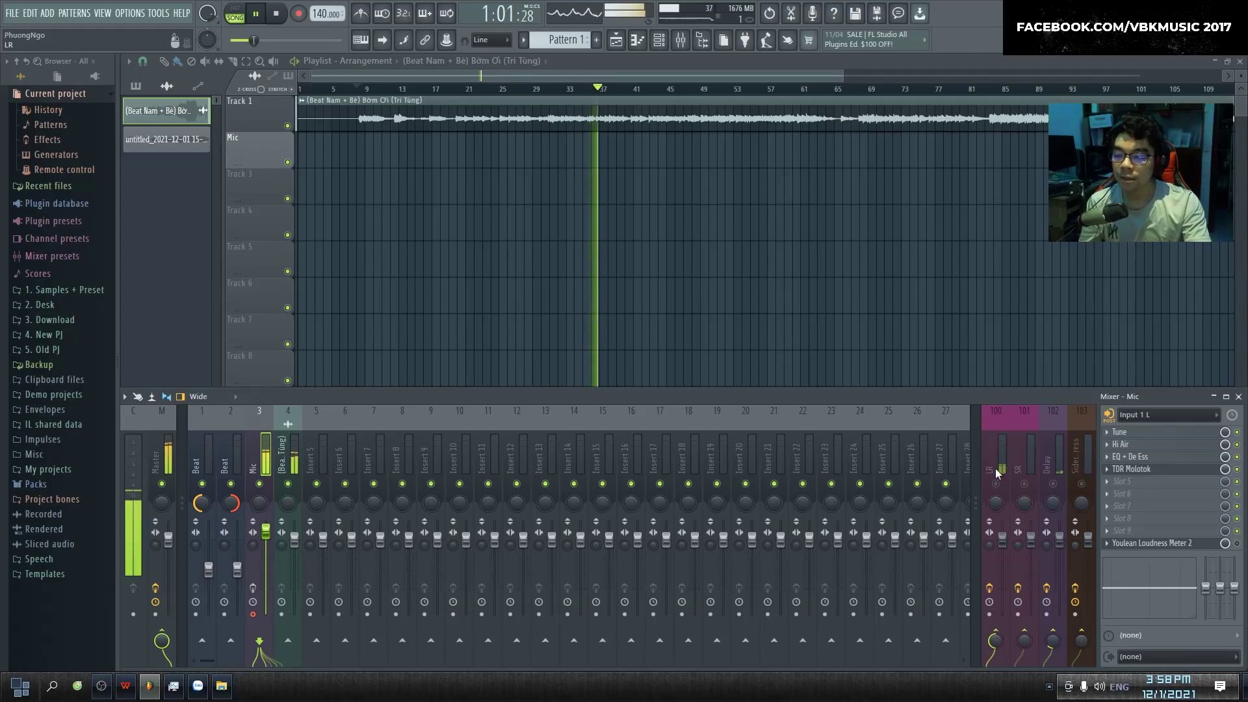
pyautogui.click(228, 468)
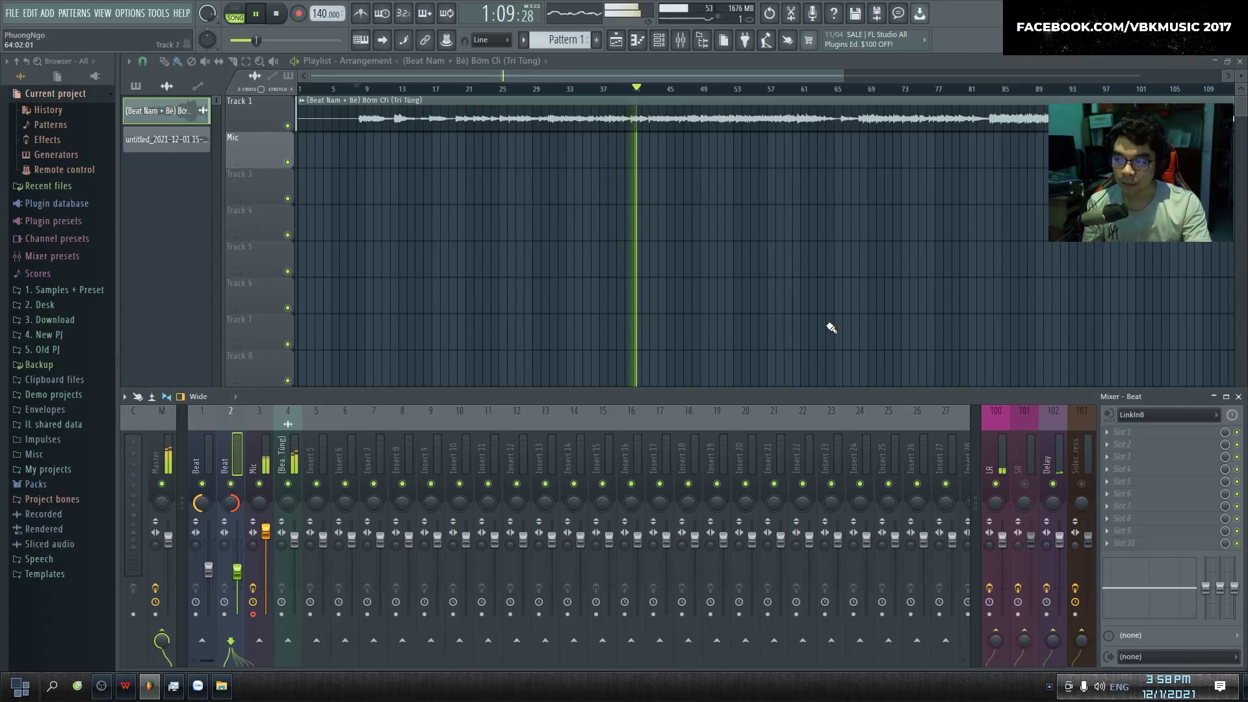
pyautogui.click(264, 468)
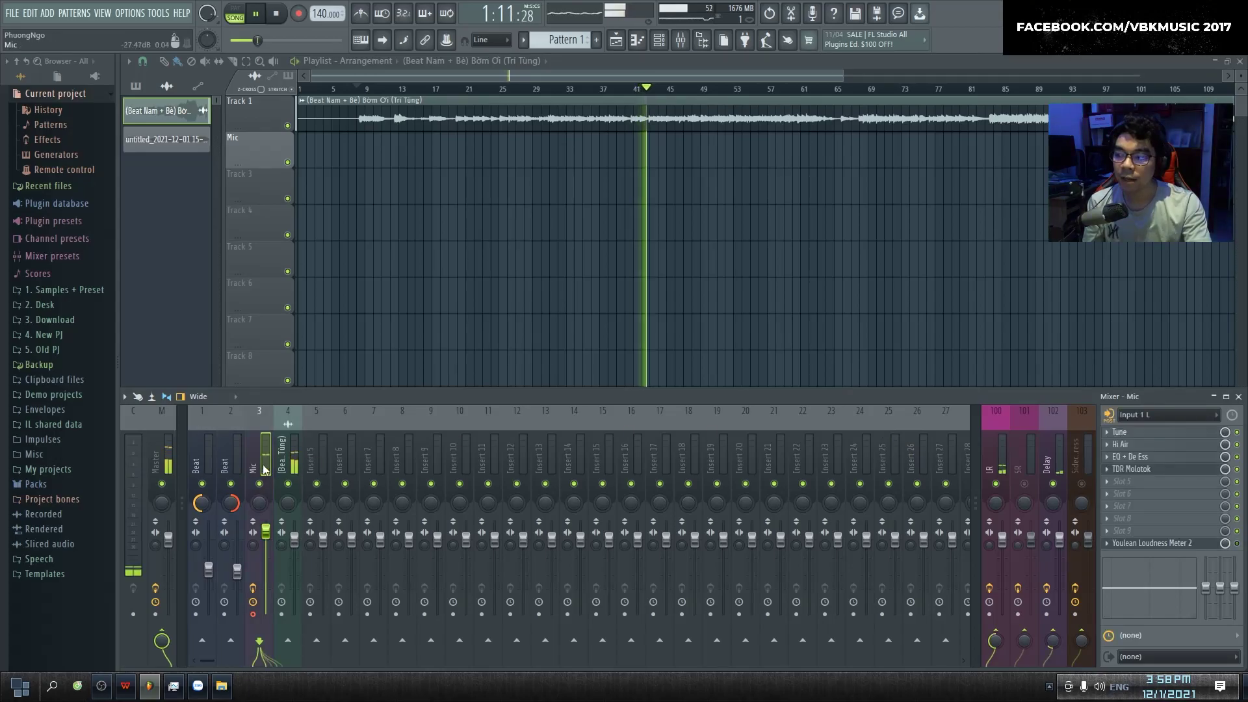